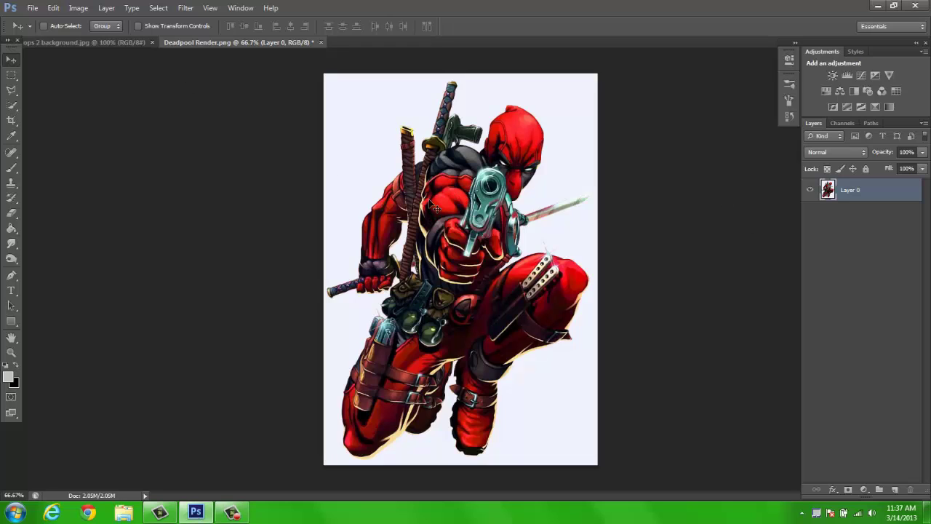
# Select the pale backdrop around the figure in Deadpool Render.png with the Magic Wand
pyautogui.moveTo(429, 200); pyautogui.dragTo(478, 265)
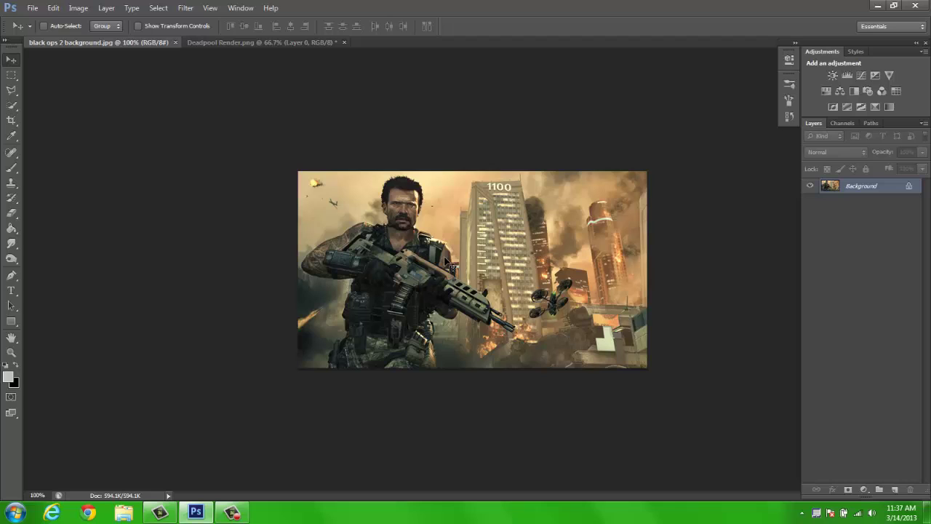
pyautogui.click(267, 41)
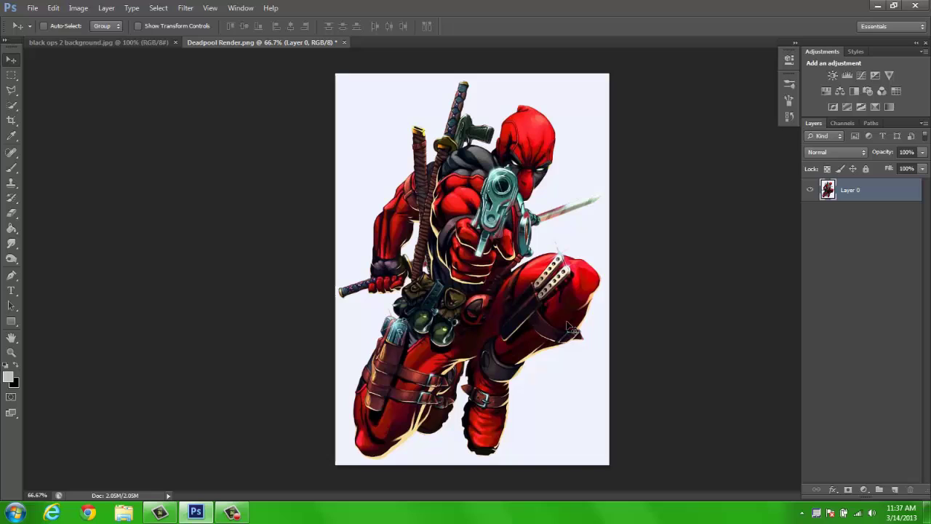
pyautogui.rightClick(10, 107)
pyautogui.click(47, 115)
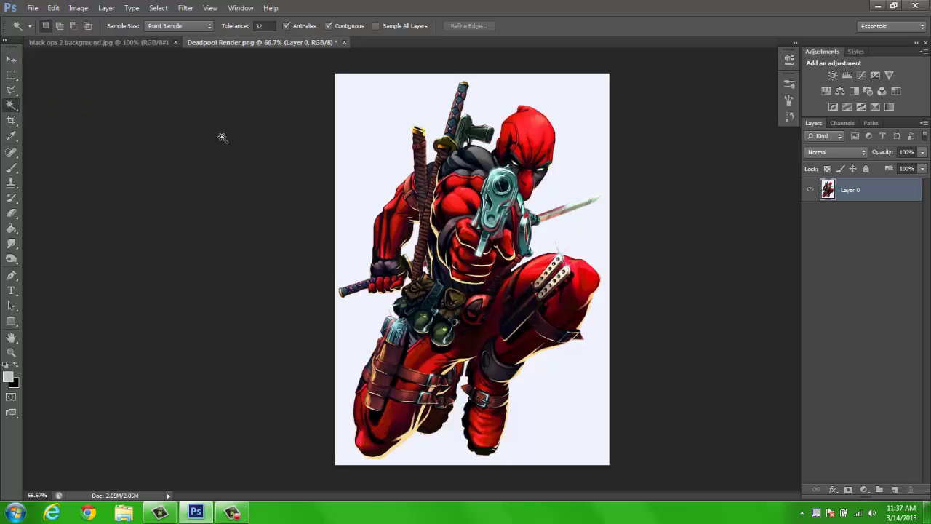
pyautogui.press('z')
pyautogui.click(582, 204)
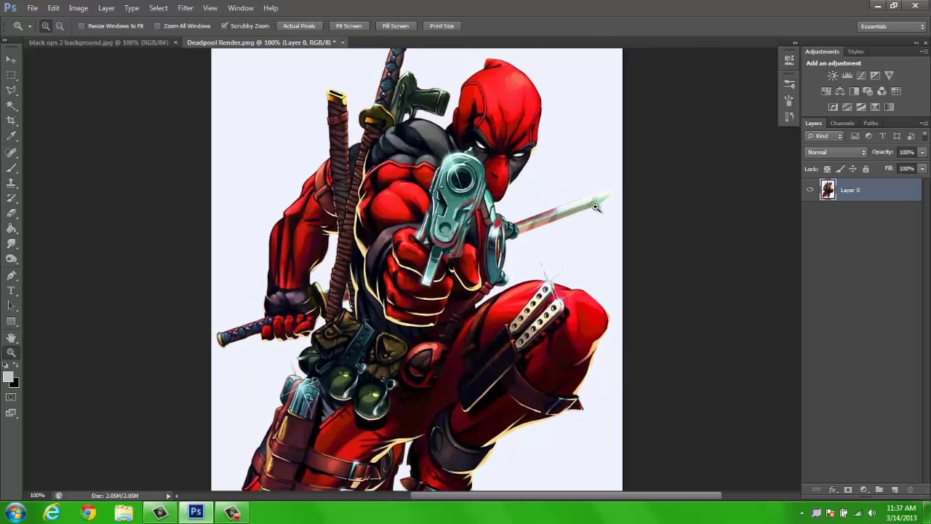
pyautogui.keyDown('alt'); pyautogui.click(595, 206); pyautogui.keyUp('alt')
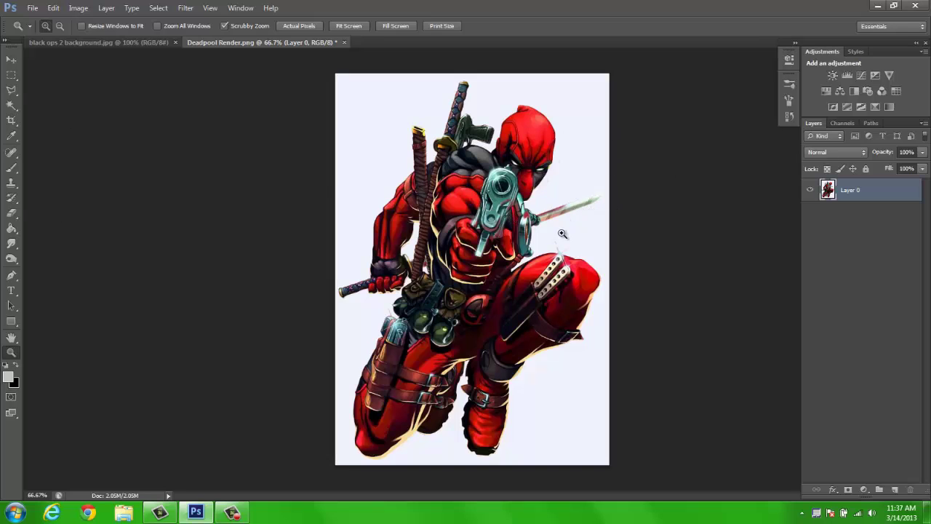
pyautogui.click(13, 107)
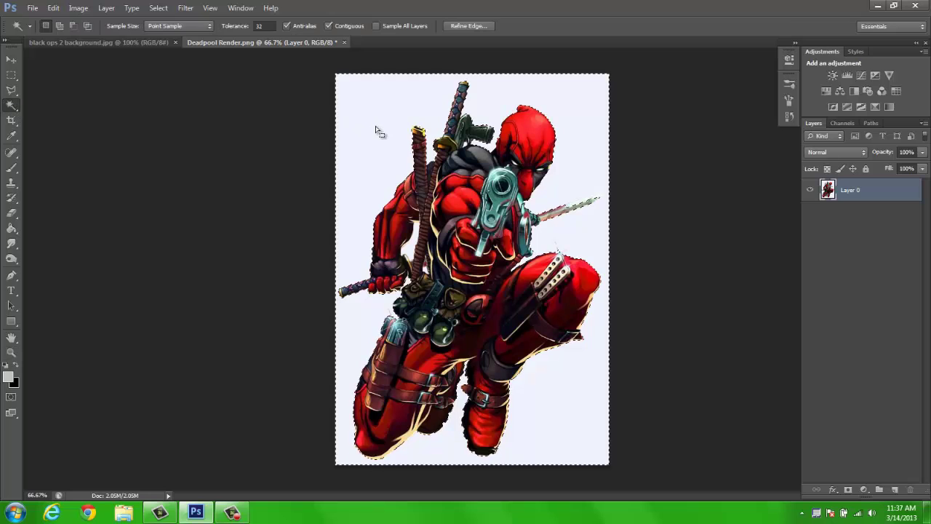
pyautogui.click(376, 132)
# Try deleting the selected backdrop, save and deselect to inspect the sword blade, and undo the deselection and deletion
pyautogui.press('Delete')
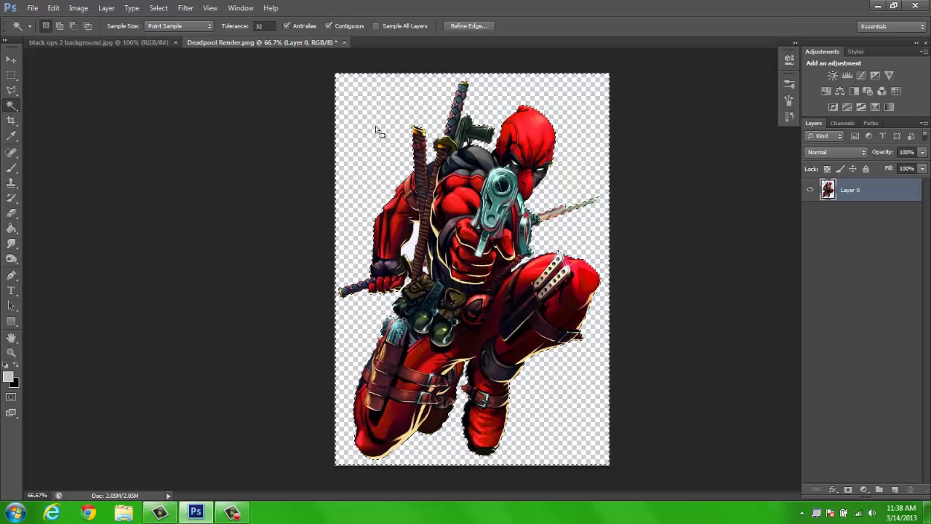
pyautogui.hotkey('ctrl', 's')
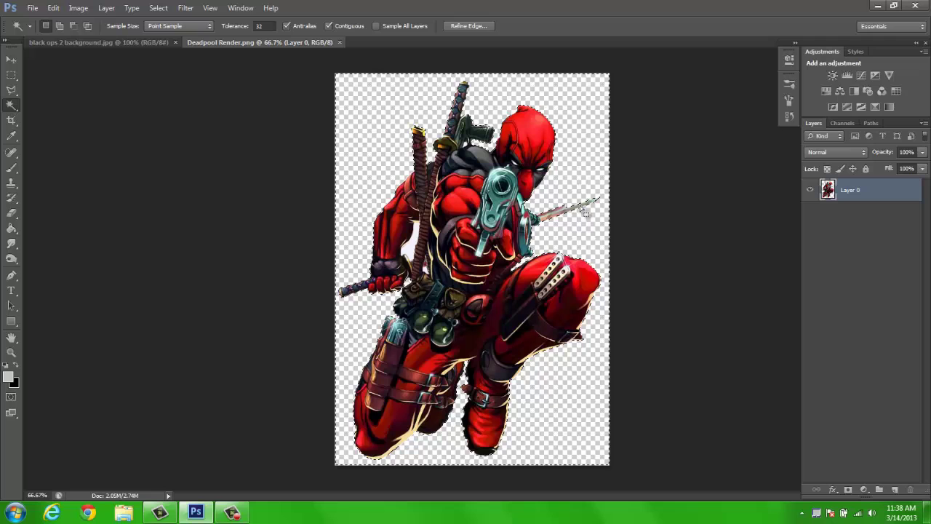
pyautogui.hotkey('ctrl', 'd')
pyautogui.press('z')
pyautogui.click(576, 198)
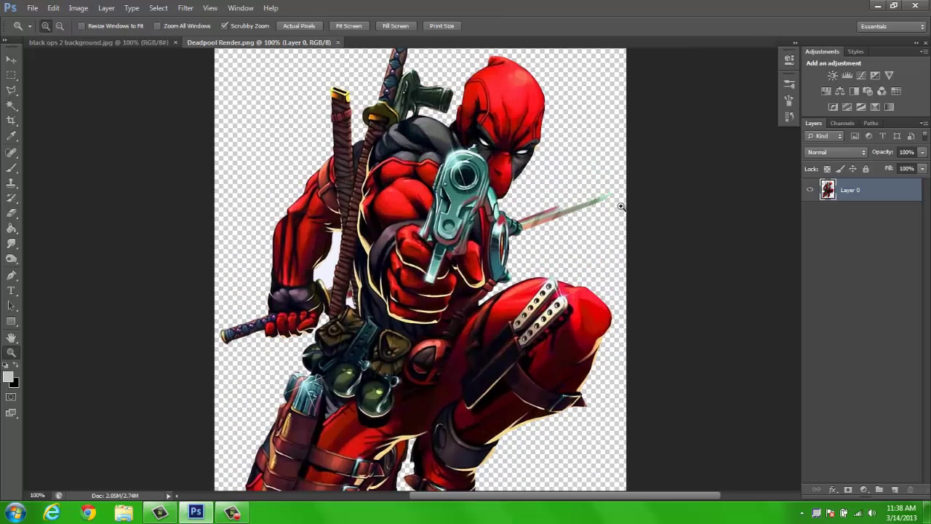
pyautogui.press('h')
pyautogui.moveTo(602, 228); pyautogui.dragTo(568, 255)
pyautogui.hotkey('ctrl', 'alt', 'z')
pyautogui.hotkey('ctrl', 'alt', 'z')
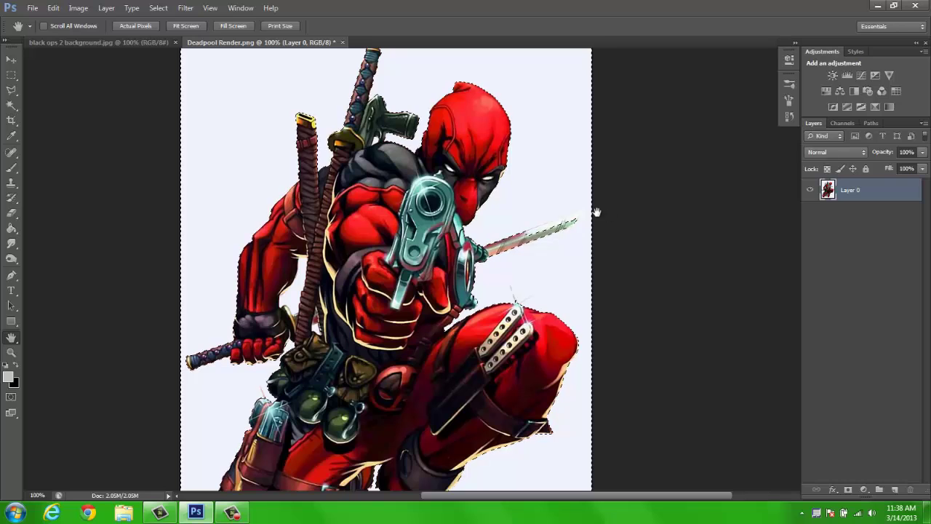
# Set up the Quick Selection tool to add to the current selection with a 25 px brush
pyautogui.click(12, 106)
pyautogui.rightClick(15, 109)
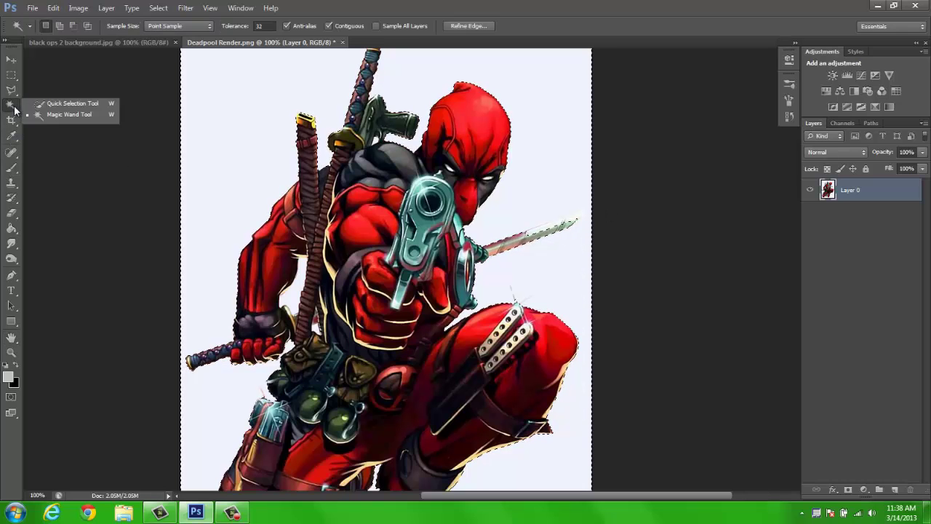
pyautogui.click(70, 105)
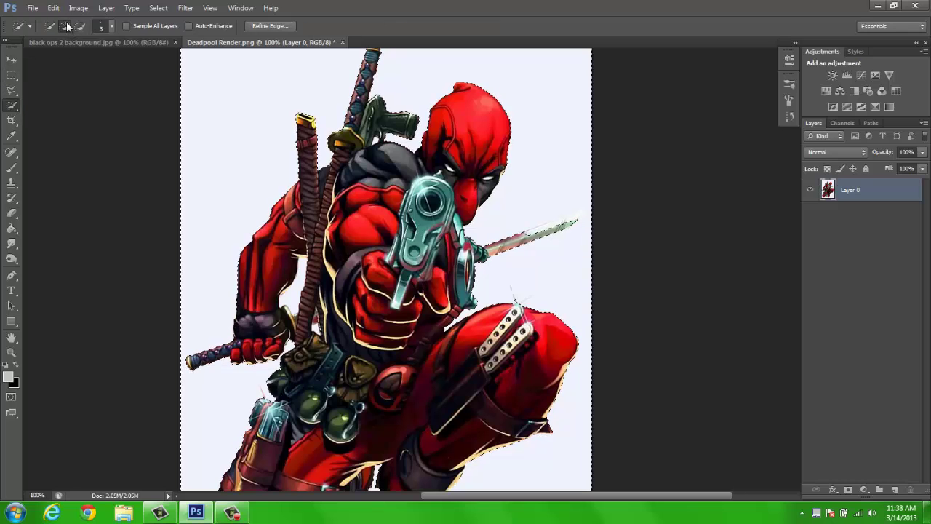
pyautogui.click(65, 26)
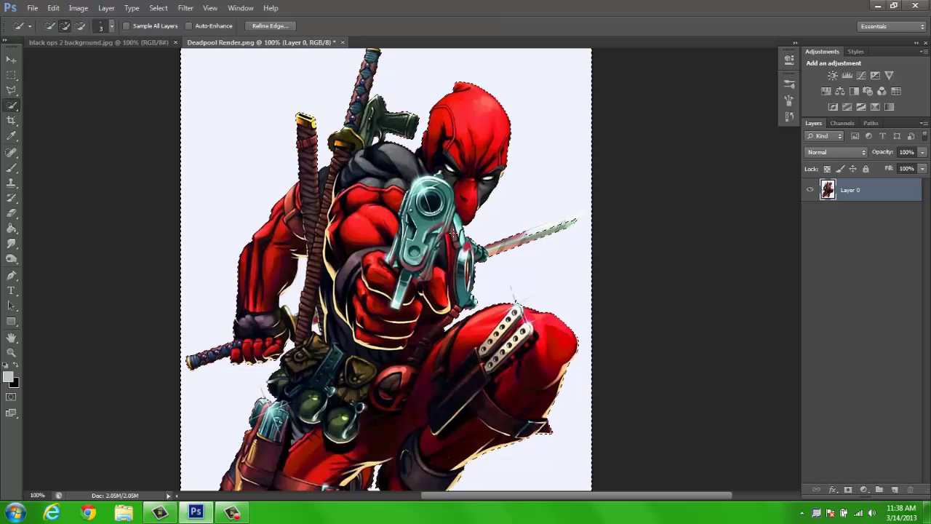
pyautogui.press(']')
pyautogui.press(']')
pyautogui.press(']')
pyautogui.press(']')
pyautogui.press(']')
pyautogui.press(']')
pyautogui.press(']')
pyautogui.press(']')
pyautogui.press(']')
pyautogui.press(']')
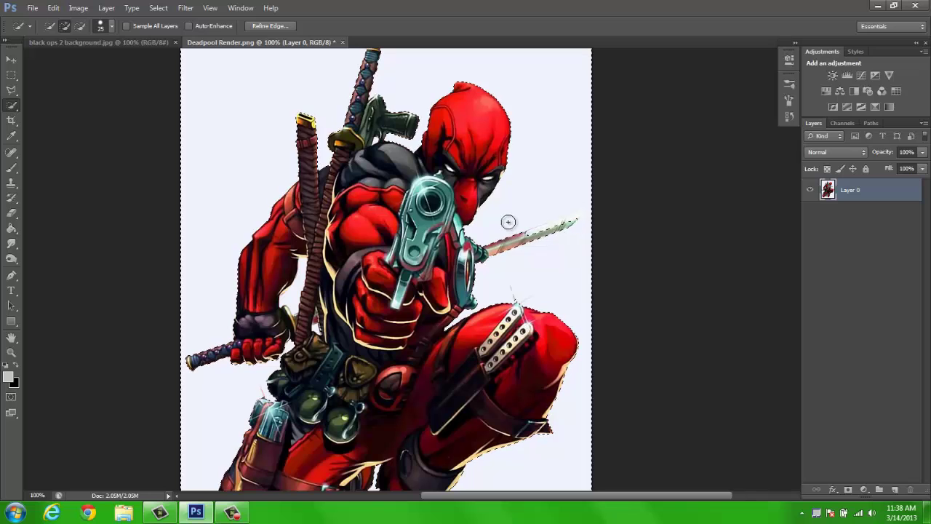
# Try brushing over the sword blade in add mode with the Quick Selection brush reduced to 9 px
pyautogui.press('z')
pyautogui.moveTo(519, 217); pyautogui.dragTo(534, 306)
pyautogui.press('space')
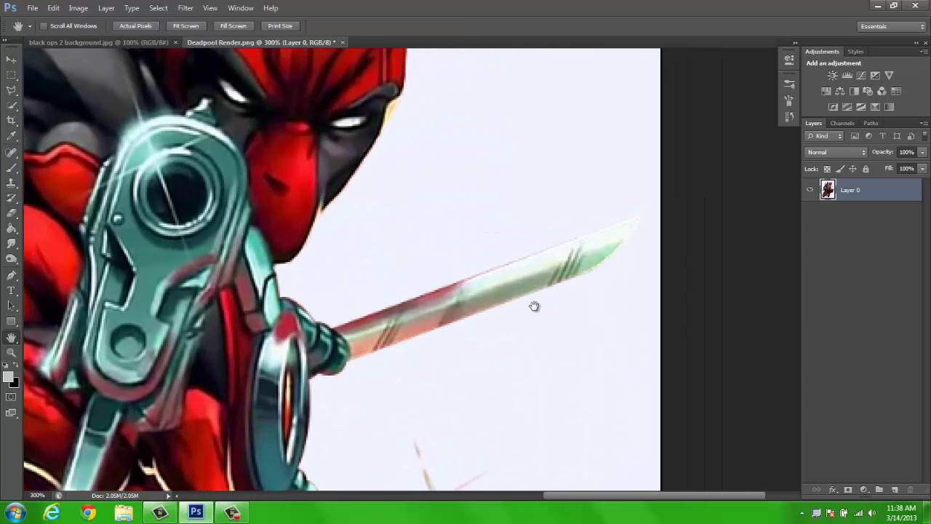
pyautogui.click(422, 181)
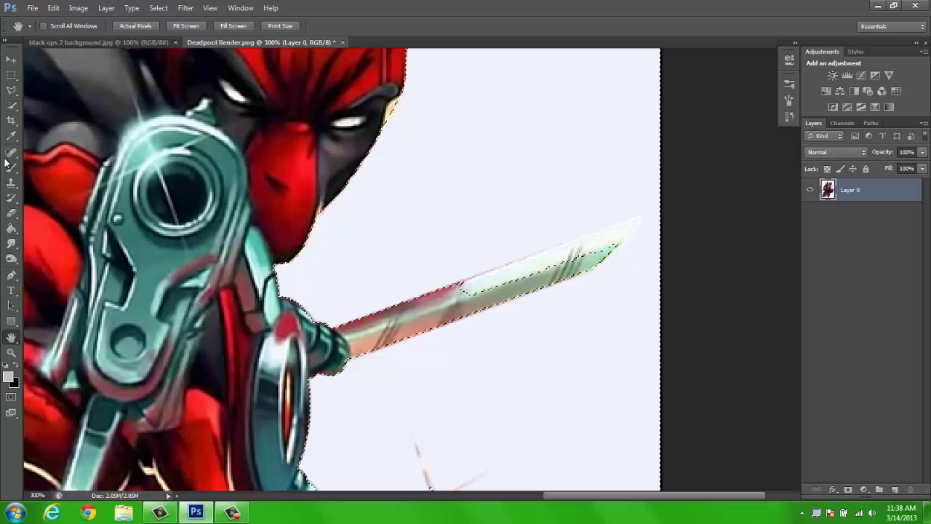
pyautogui.click(11, 105)
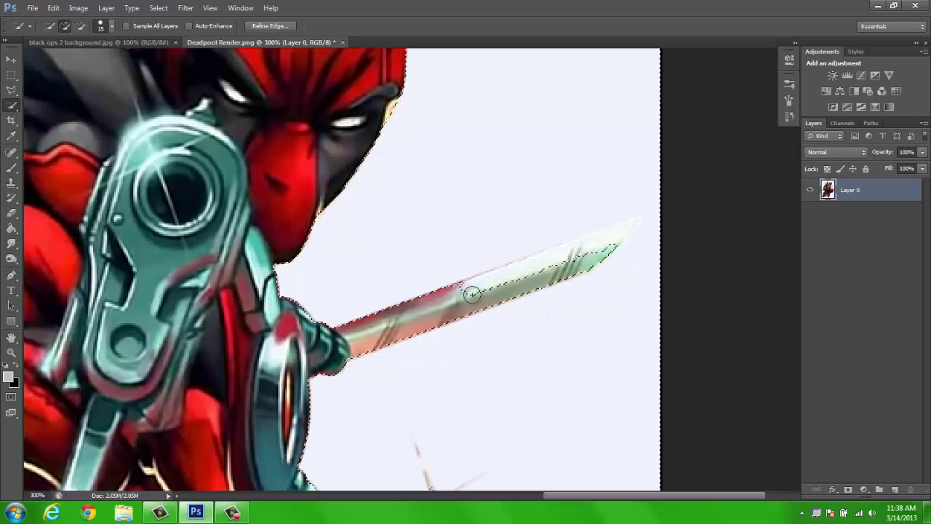
pyautogui.press('[')
pyautogui.press('[')
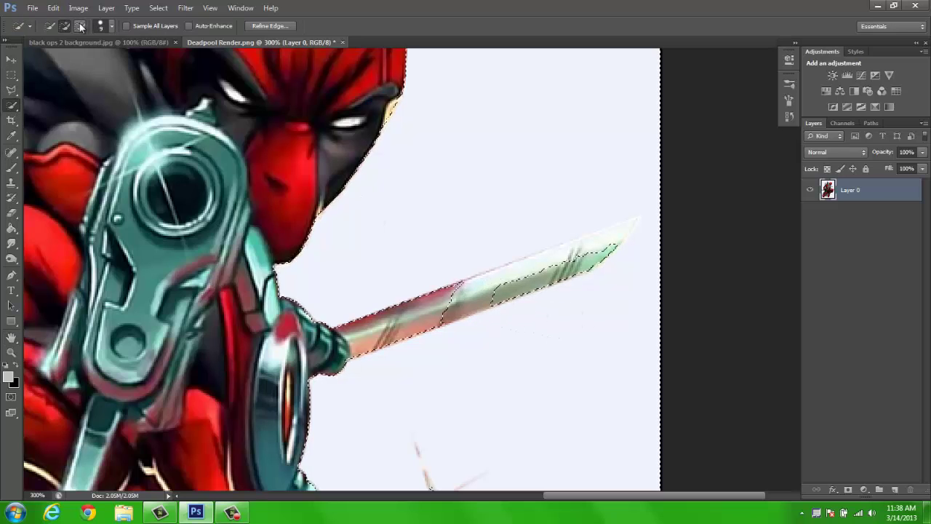
# Subtract the sword blade from the selection, refining its tip with a 3 px brush and re-adding the backdrop just below it
pyautogui.click(80, 26)
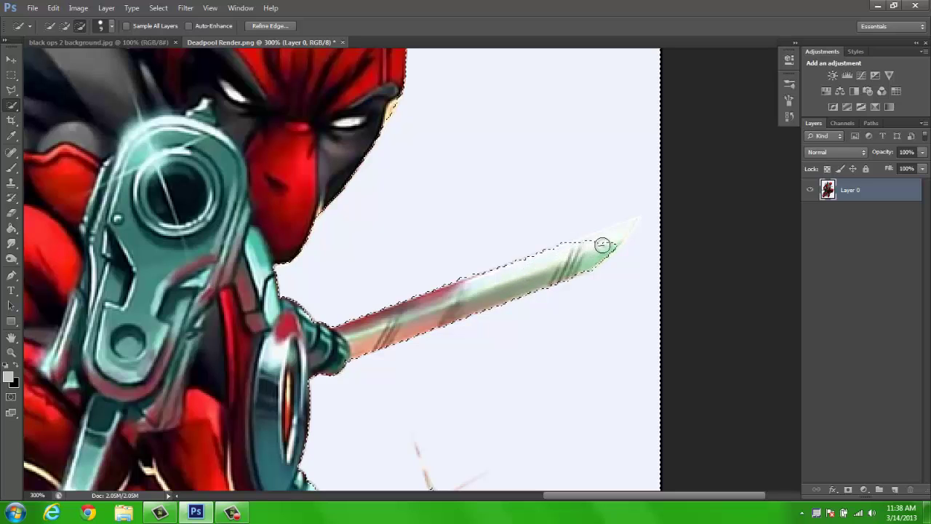
pyautogui.press('[')
pyautogui.press('[')
pyautogui.press('[')
pyautogui.press('[')
pyautogui.press('[')
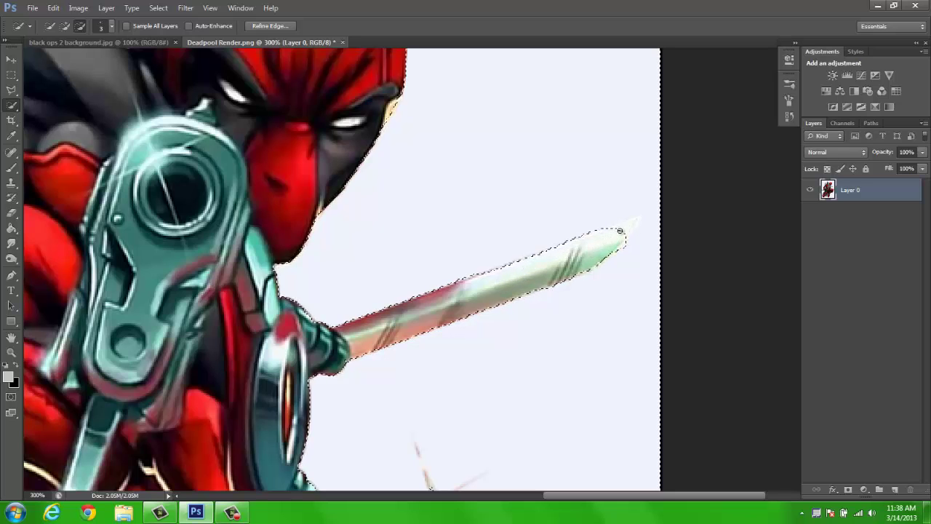
pyautogui.moveTo(633, 222); pyautogui.dragTo(637, 219)
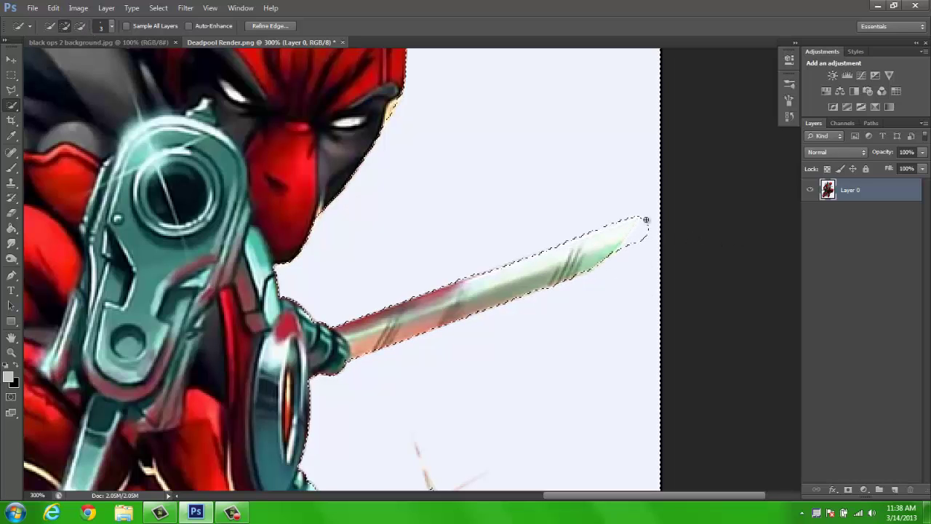
pyautogui.click(630, 246)
# Delete the selected backdrop around the whole figure and clear the selection
pyautogui.hotkey('ctrl', '-')
pyautogui.hotkey('ctrl', '-')
pyautogui.hotkey('ctrl', '-')
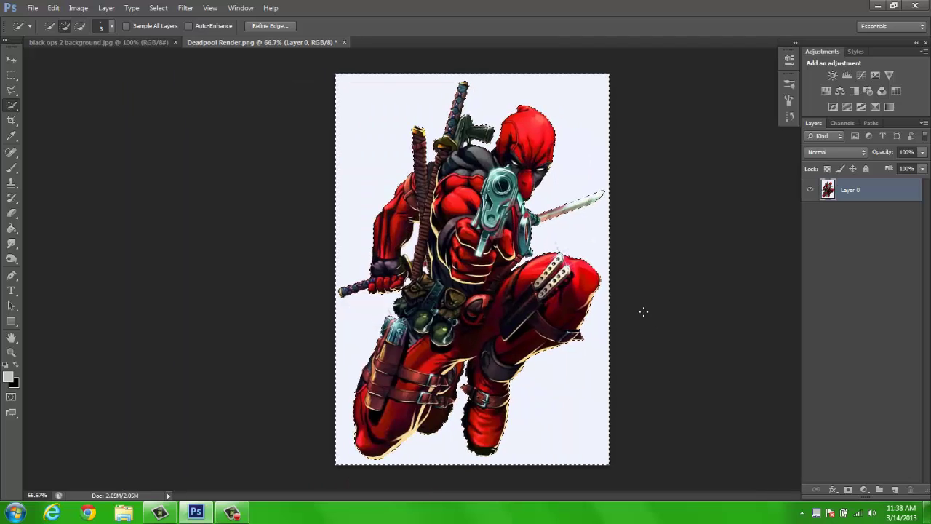
pyautogui.press('Delete')
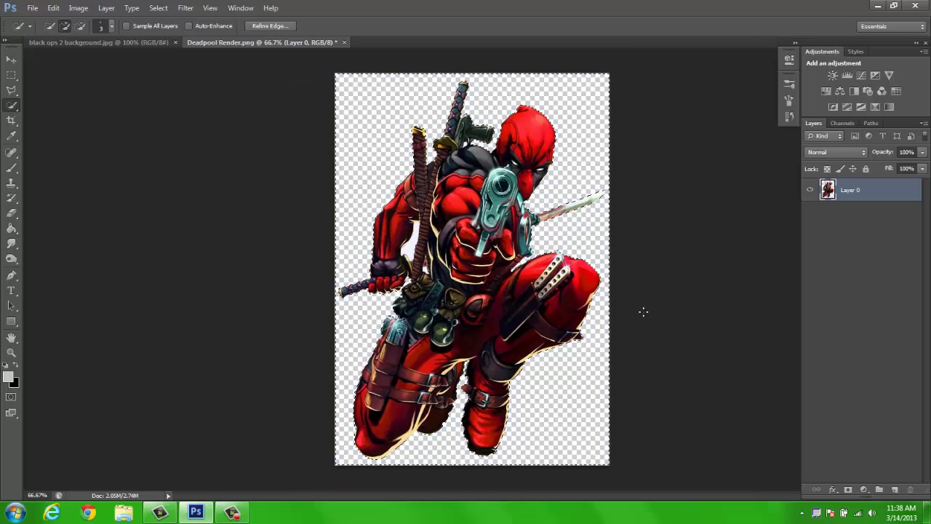
pyautogui.hotkey('ctrl', 'd')
# Move the cut-out figure aside on the transparent canvas to check it, and move it back
pyautogui.press('v')
pyautogui.moveTo(437, 208); pyautogui.dragTo(486, 229)
pyautogui.press('m')
pyautogui.moveTo(354, 80); pyautogui.dragTo(387, 162)
pyautogui.hotkey('ctrl', 'd')
pyautogui.press('h')
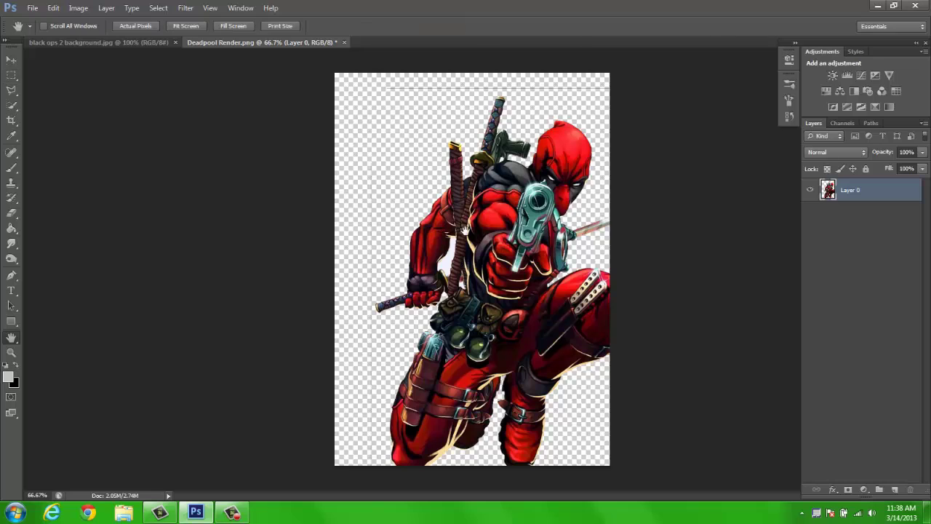
pyautogui.press('e')
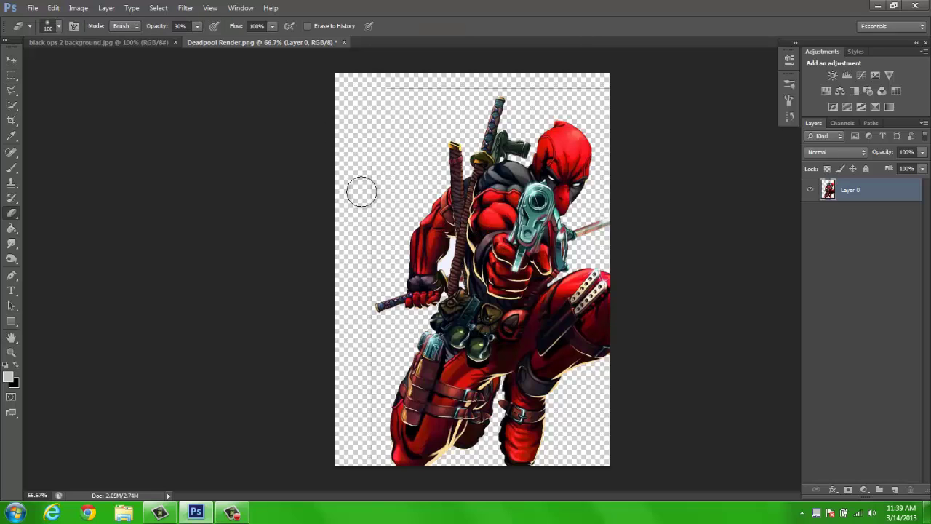
pyautogui.press('v')
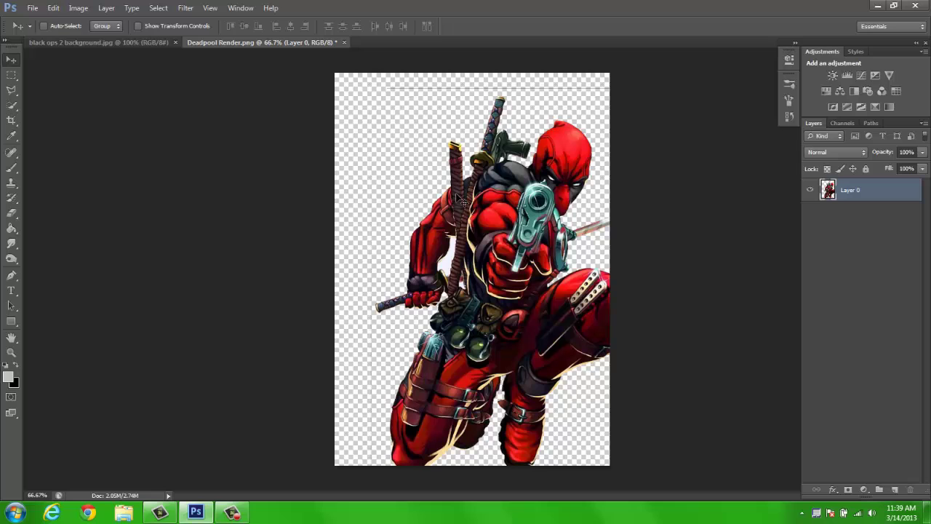
pyautogui.press('h')
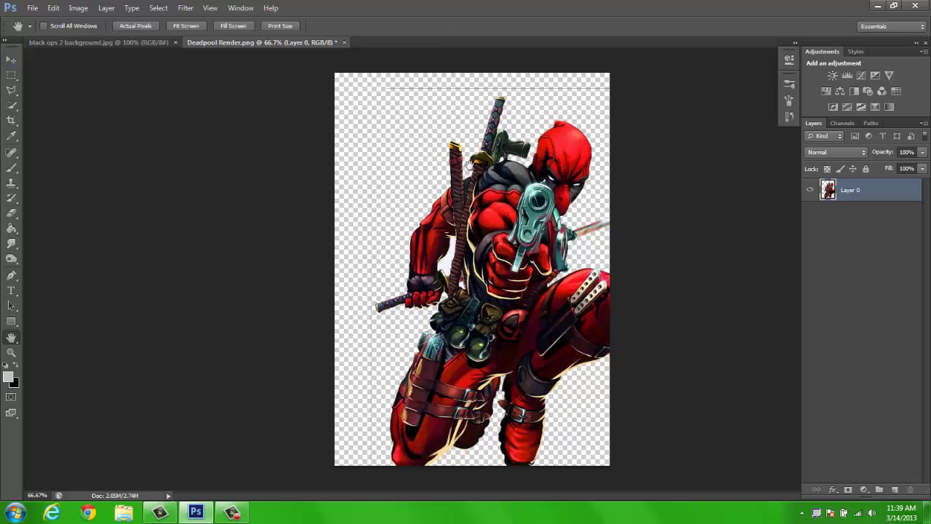
pyautogui.press('v')
pyautogui.moveTo(489, 205); pyautogui.dragTo(444, 177)
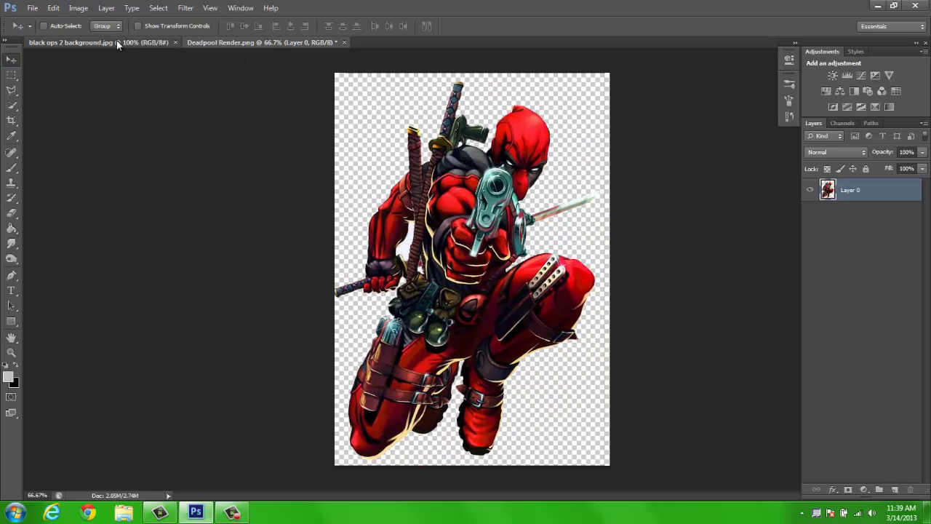
# Close Deadpool Render.png without saving and bring up black ops 2 background.jpg
pyautogui.click(117, 42)
pyautogui.click(344, 42)
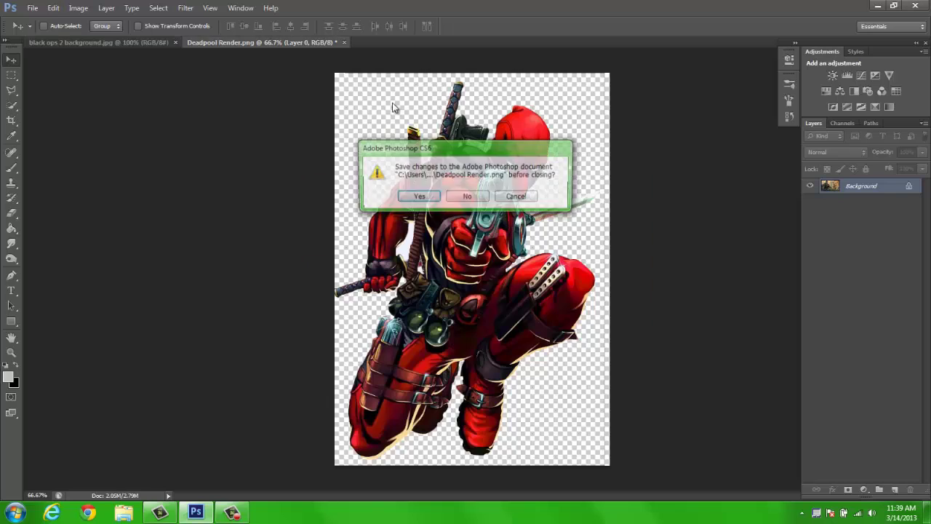
pyautogui.click(458, 200)
# Brush a Quick Selection over the tower and sky behind the soldier
pyautogui.press('z')
pyautogui.click(324, 315)
pyautogui.press('h')
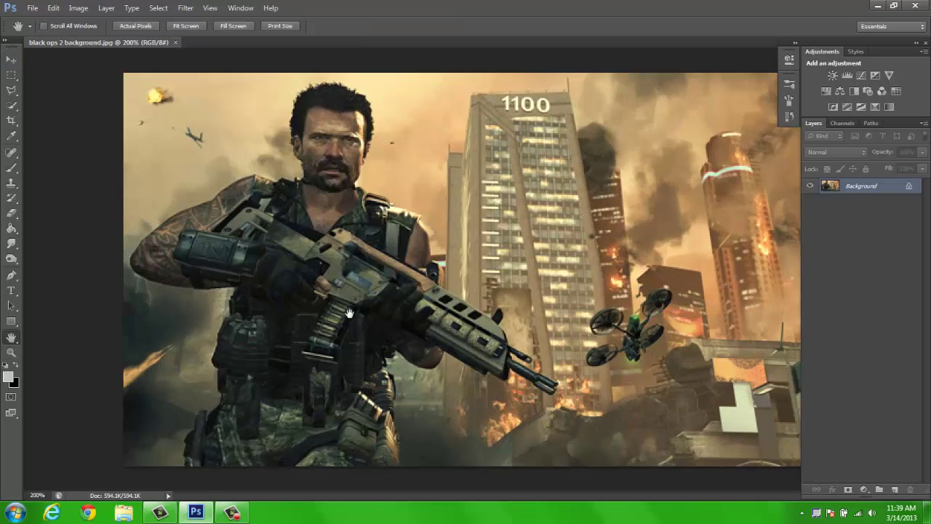
pyautogui.click(10, 106)
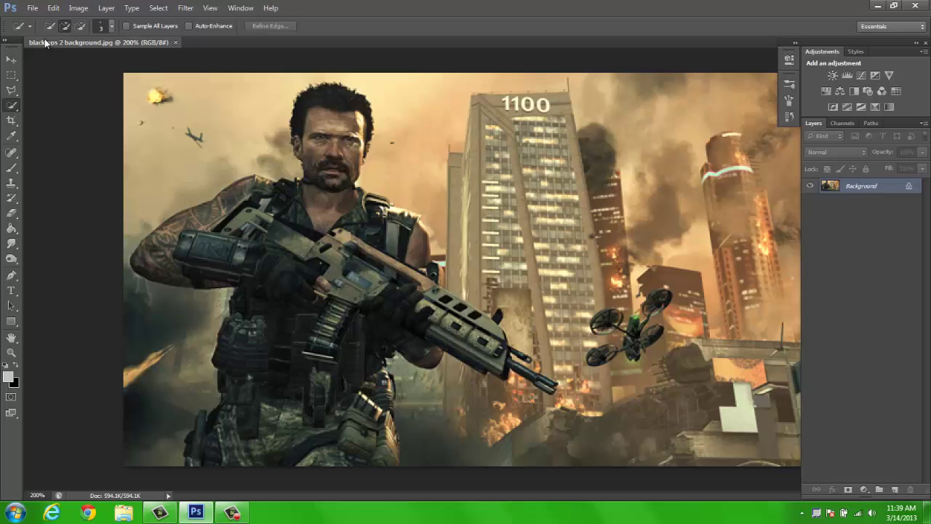
pyautogui.moveTo(552, 227); pyautogui.dragTo(586, 332)
pyautogui.hotkey('ctrl', '-')
pyautogui.moveTo(467, 229); pyautogui.dragTo(443, 219)
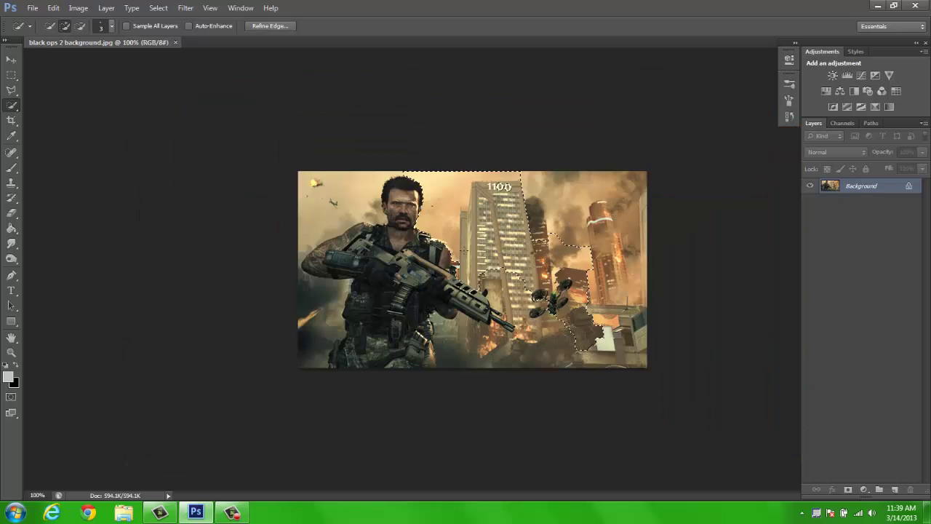
# Extend the selection across the rubble beside the soldier with a 45 px brush and inspect the soldier's outline
pyautogui.press(']')
pyautogui.press(']')
pyautogui.press(']')
pyautogui.press(']')
pyautogui.press(']')
pyautogui.press(']')
pyautogui.press(']')
pyautogui.press(']')
pyautogui.press(']')
pyautogui.press(']')
pyautogui.press(']')
pyautogui.press(']')
pyautogui.press(']')
pyautogui.press(']')
pyautogui.moveTo(460, 350)
pyautogui.mouseDown()
pyautogui.moveTo(488, 358)
pyautogui.moveTo(662, 338)
pyautogui.mouseUp()
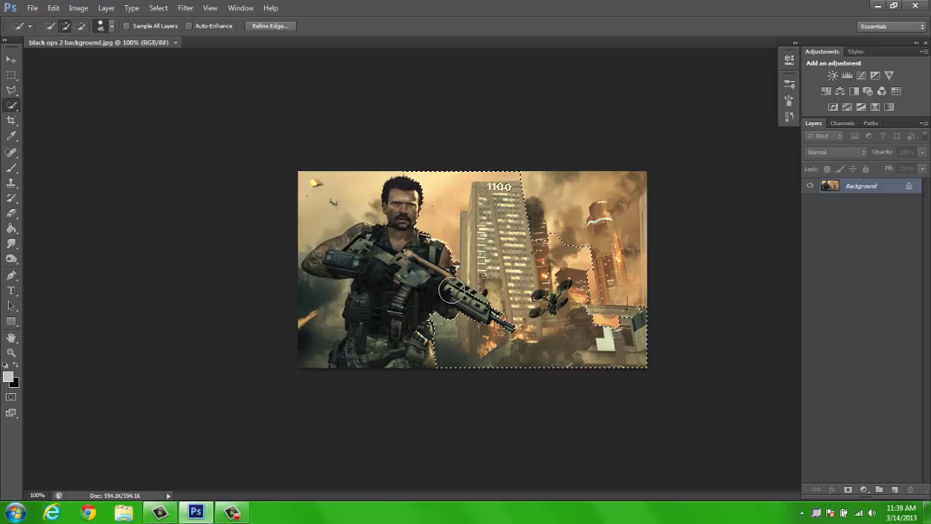
pyautogui.press('z')
pyautogui.click(480, 302)
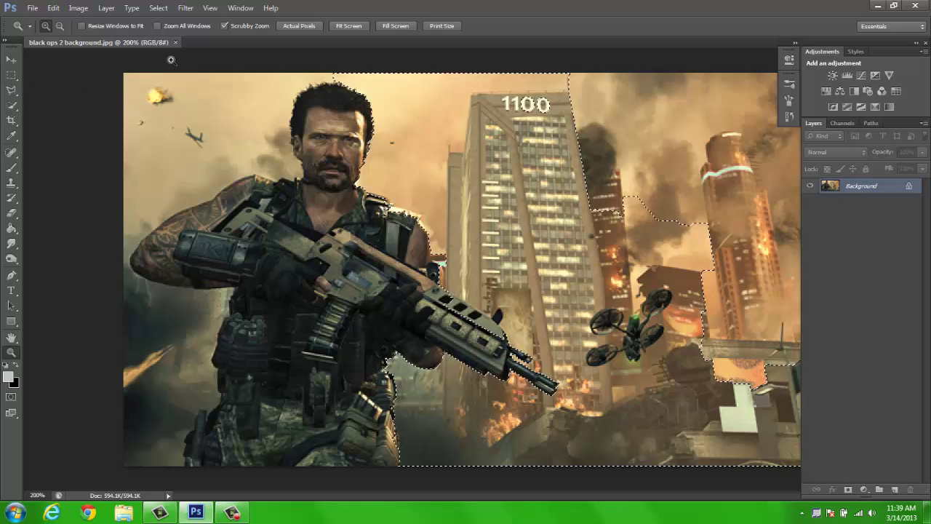
pyautogui.hotkey('ctrl', '-')
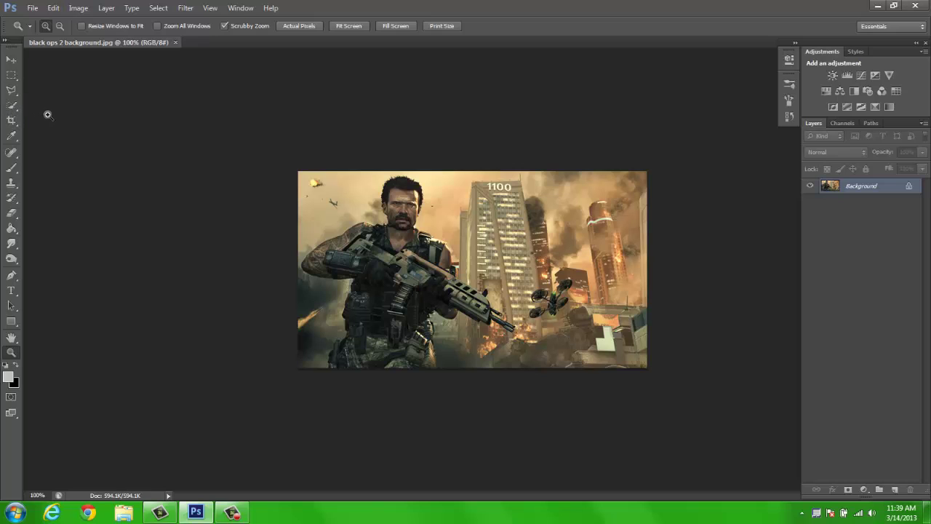
# Start a Pen path at the image's lower edge and trace it up the soldier's hip and holster
pyautogui.press('p')
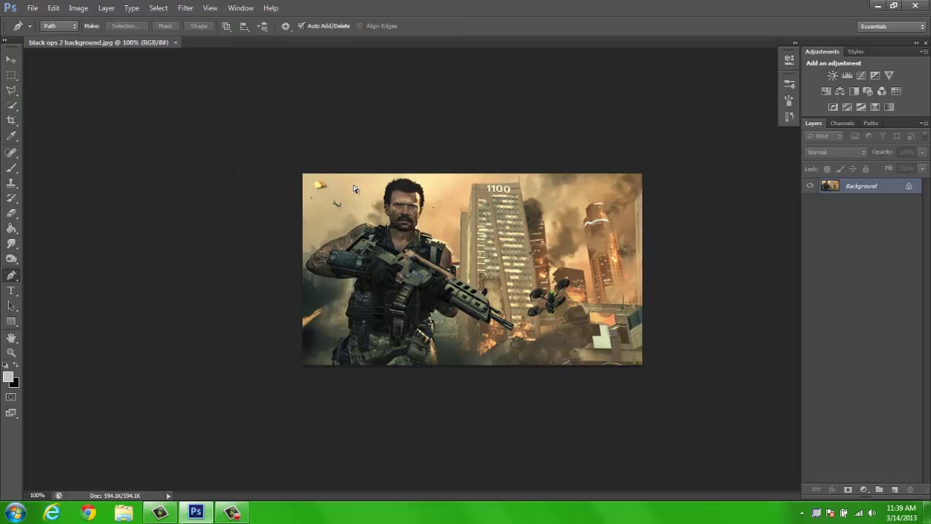
pyautogui.hotkey('ctrl', '-')
pyautogui.hotkey('ctrl', '+')
pyautogui.hotkey('ctrl', '+')
pyautogui.hotkey('ctrl', '+')
pyautogui.press('space')
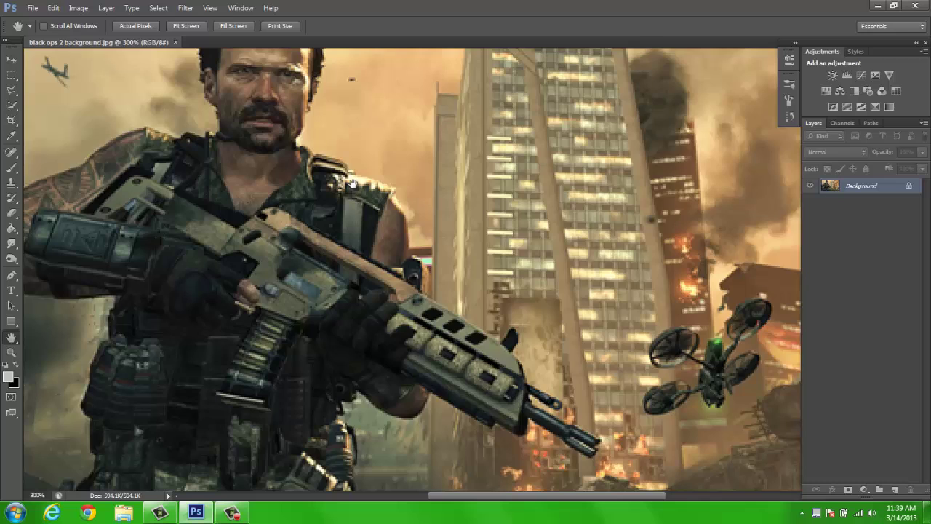
pyautogui.moveTo(462, 239); pyautogui.dragTo(683, 58)
pyautogui.press('z')
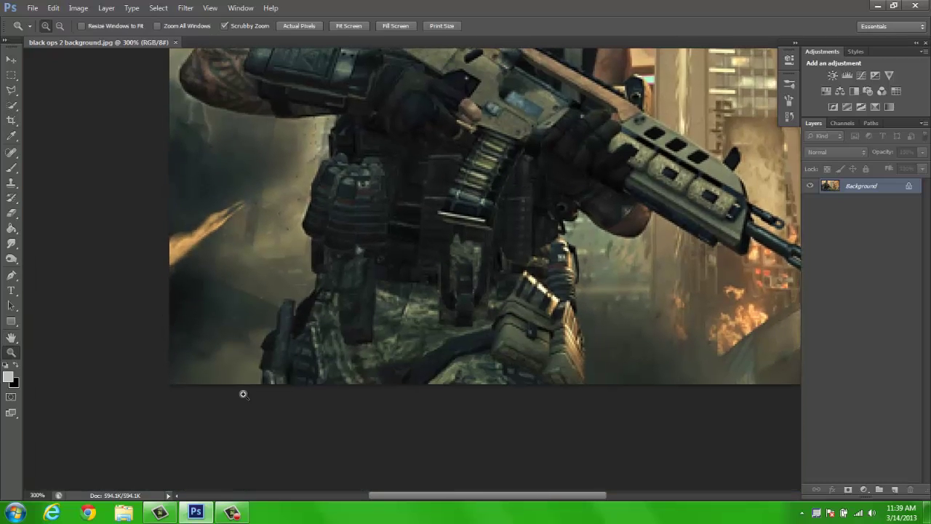
pyautogui.click(243, 394)
pyautogui.press('h')
pyautogui.press('p')
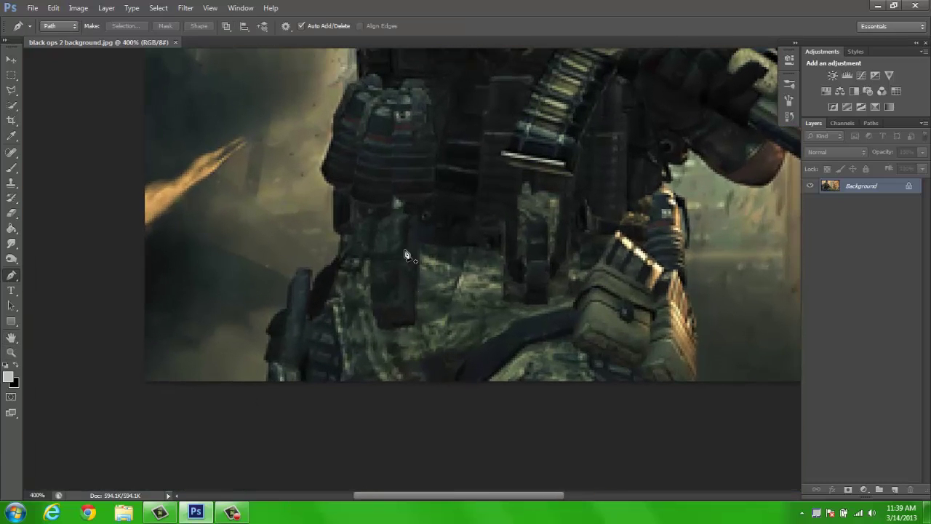
pyautogui.click(266, 379)
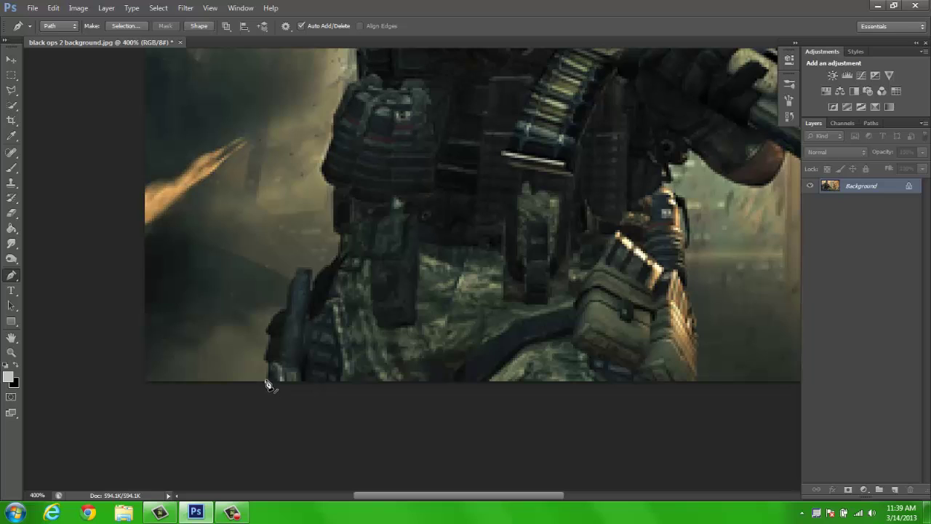
pyautogui.click(265, 360)
pyautogui.click(269, 342)
pyautogui.click(269, 337)
pyautogui.click(290, 286)
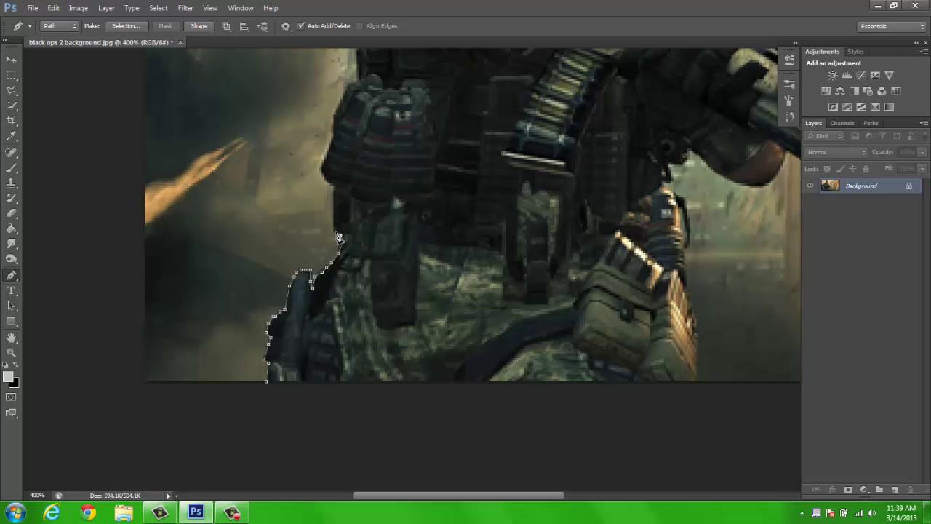
# Continue the Pen path up the soldier's vest pouches and along the underside of his tattooed forearm
pyautogui.press('space')
pyautogui.moveTo(375, 144); pyautogui.dragTo(349, 256)
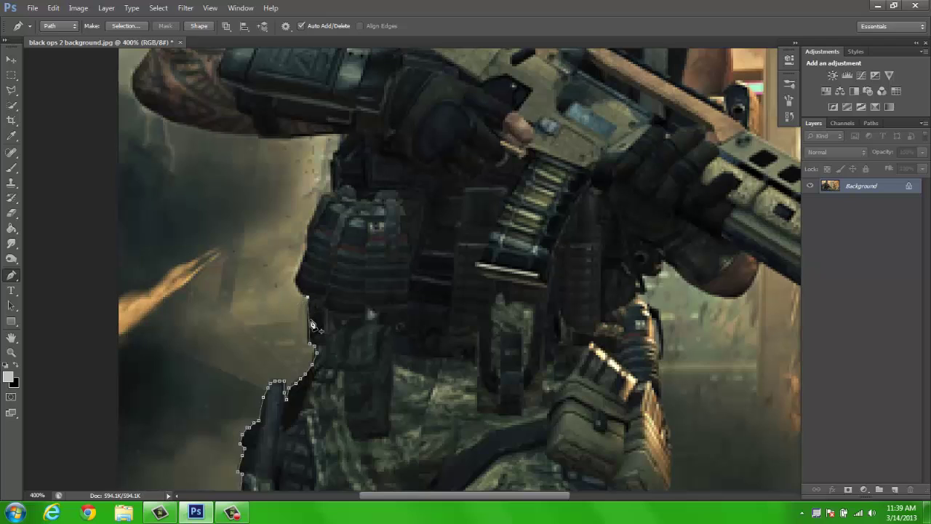
pyautogui.click(307, 341)
pyautogui.click(321, 196)
pyautogui.click(334, 134)
pyautogui.click(314, 136)
pyautogui.click(302, 138)
pyautogui.click(288, 141)
pyautogui.click(275, 141)
pyautogui.click(259, 138)
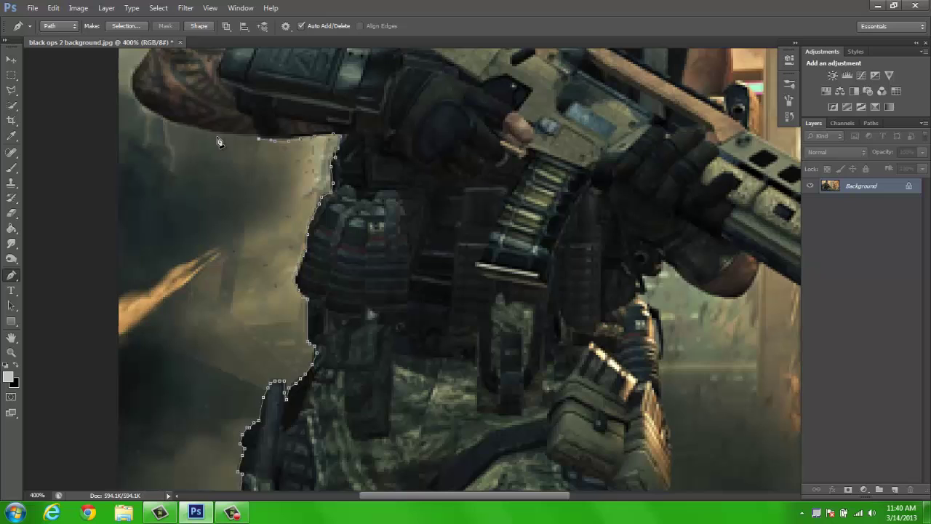
# Curve the path around the soldier's elbow and carry it up the tattooed arm to the shoulder
pyautogui.moveTo(167, 125); pyautogui.dragTo(323, 314)
pyautogui.moveTo(303, 238); pyautogui.dragTo(348, 195)
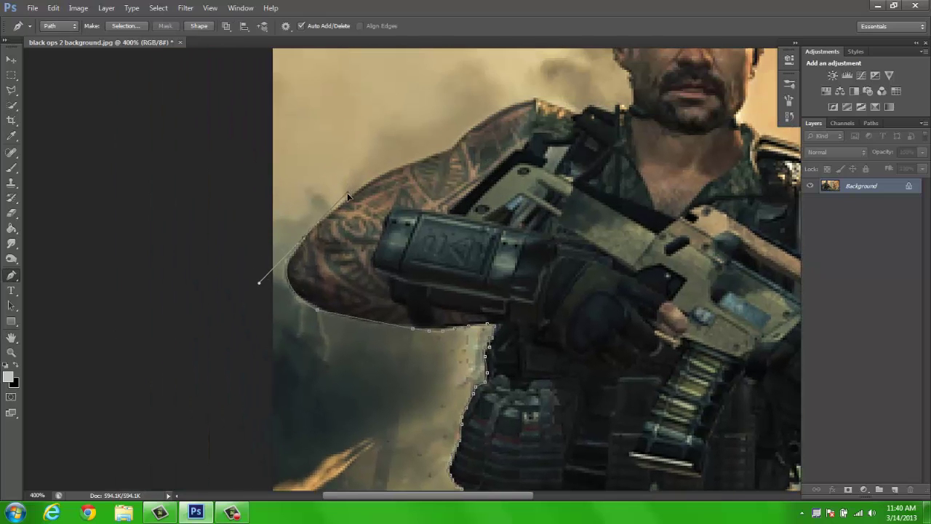
pyautogui.keyDown('alt'); pyautogui.click(304, 239); pyautogui.keyUp('alt')
pyautogui.click(348, 200)
pyautogui.click(389, 172)
pyautogui.click(441, 153)
pyautogui.click(464, 134)
pyautogui.click(522, 102)
pyautogui.click(537, 98)
pyautogui.click(546, 101)
# Trace the path over the shoulder strap and collar, then up the jaw to the ear
pyautogui.moveTo(605, 131); pyautogui.dragTo(424, 349)
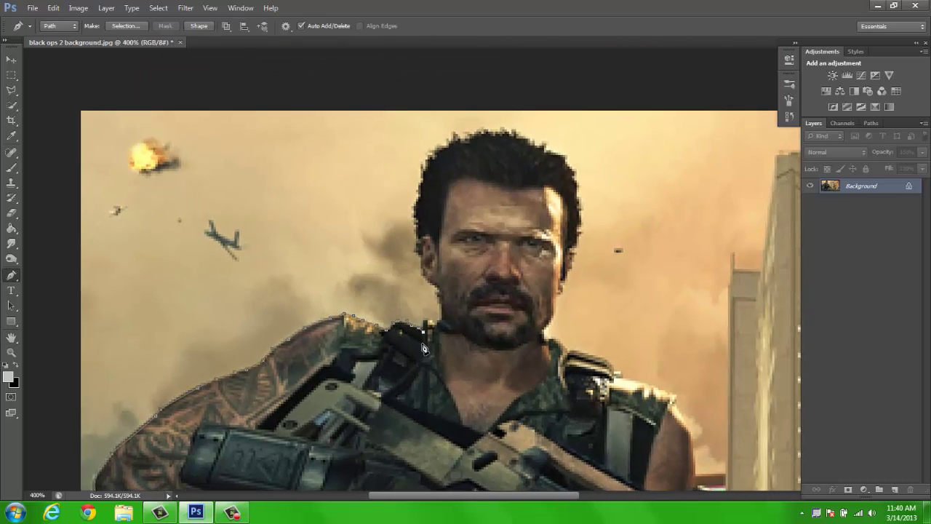
pyautogui.click(427, 317)
pyautogui.click(440, 321)
pyautogui.click(442, 304)
pyautogui.click(439, 292)
pyautogui.click(424, 272)
pyautogui.click(422, 256)
pyautogui.click(418, 250)
# Outline the soldier's hair with closely spaced anchor points and follow the far side of the face to the neck
pyautogui.click(418, 240)
pyautogui.click(415, 225)
pyautogui.click(415, 212)
pyautogui.click(420, 190)
pyautogui.click(422, 171)
pyautogui.click(427, 156)
pyautogui.click(447, 143)
pyautogui.click(470, 135)
pyautogui.click(487, 131)
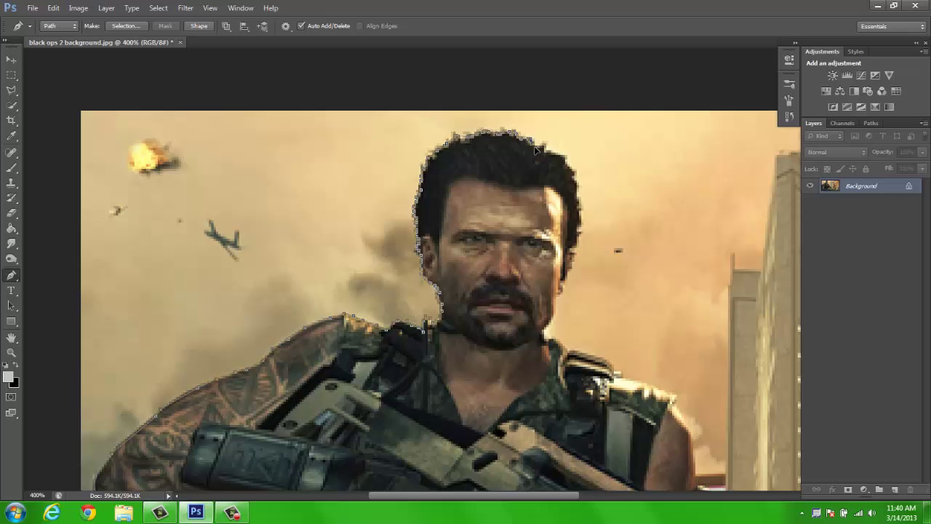
pyautogui.moveTo(573, 183); pyautogui.dragTo(563, 300)
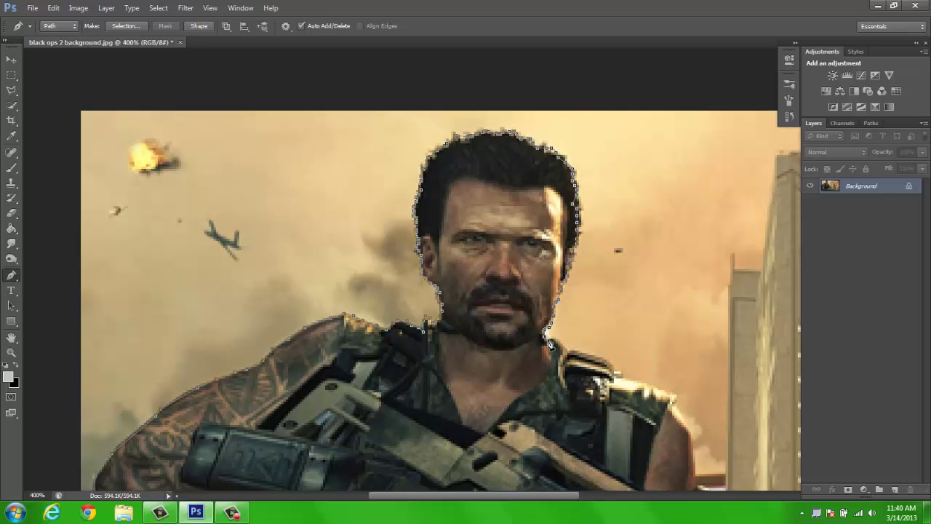
# Extend the path along the shoulder and upper arm beside the tower and around the rifle's sights
pyautogui.moveTo(551, 345); pyautogui.dragTo(344, 102)
pyautogui.click(418, 230)
pyautogui.click(429, 231)
pyautogui.click(432, 253)
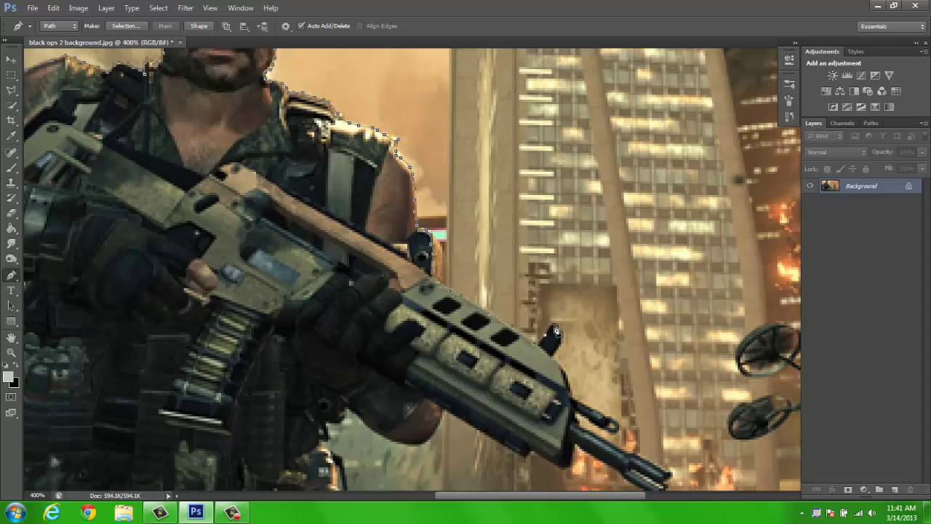
# Trace the front of the rifle and its barrel, going around the muzzle prongs
pyautogui.click(564, 375)
pyautogui.click(662, 470)
pyautogui.moveTo(648, 432); pyautogui.dragTo(537, 330)
pyautogui.click(558, 374)
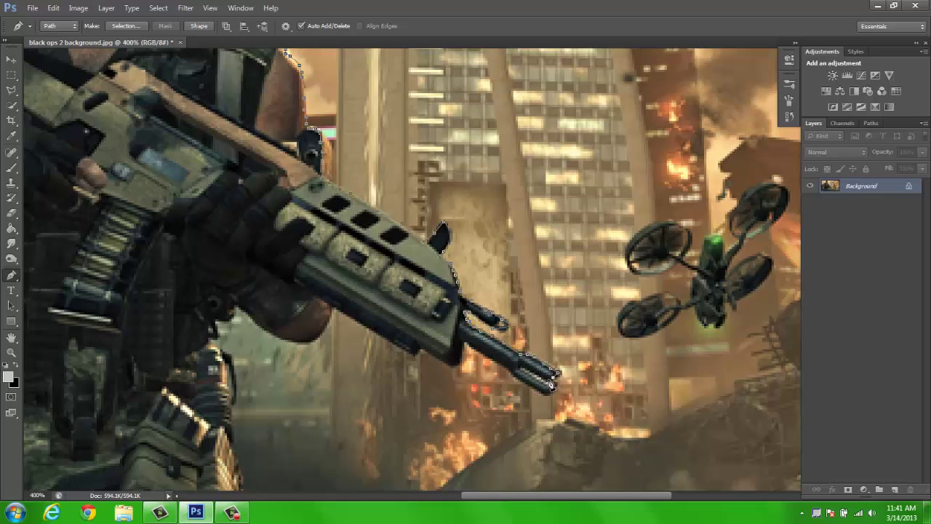
pyautogui.click(537, 373)
pyautogui.click(521, 368)
pyautogui.click(541, 382)
pyautogui.click(548, 394)
# Trace the path back along the underside of the barrel and rifle to the supporting arm
pyautogui.click(522, 382)
pyautogui.click(510, 371)
pyautogui.click(494, 360)
pyautogui.click(467, 342)
pyautogui.click(456, 365)
pyautogui.click(418, 351)
pyautogui.click(393, 342)
pyautogui.click(374, 333)
pyautogui.click(329, 311)
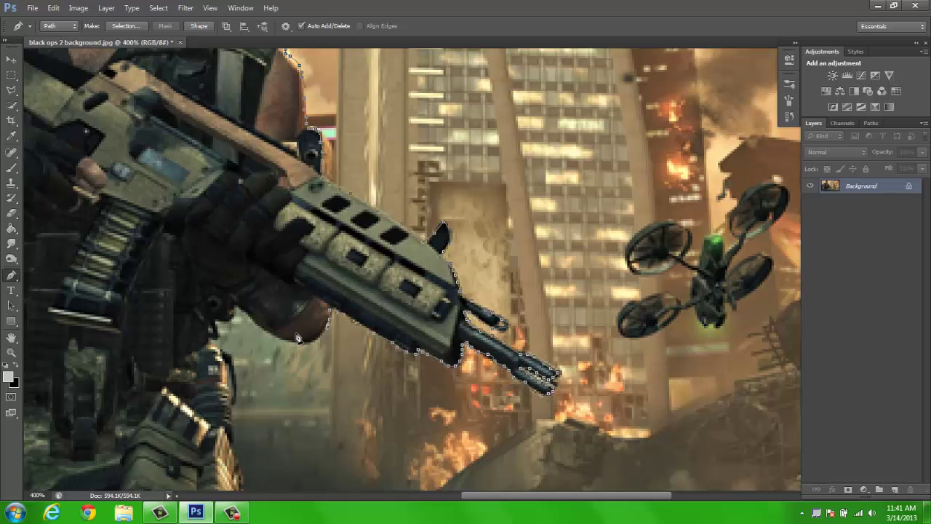
# Follow the supporting arm's underside and the side pouches down to the image's lower edge
pyautogui.moveTo(297, 338); pyautogui.dragTo(235, 313)
pyautogui.click(231, 399)
pyautogui.moveTo(270, 415); pyautogui.dragTo(469, 344)
pyautogui.click(432, 357)
pyautogui.click(435, 389)
pyautogui.click(438, 405)
pyautogui.click(440, 431)
pyautogui.click(440, 442)
pyautogui.click(440, 466)
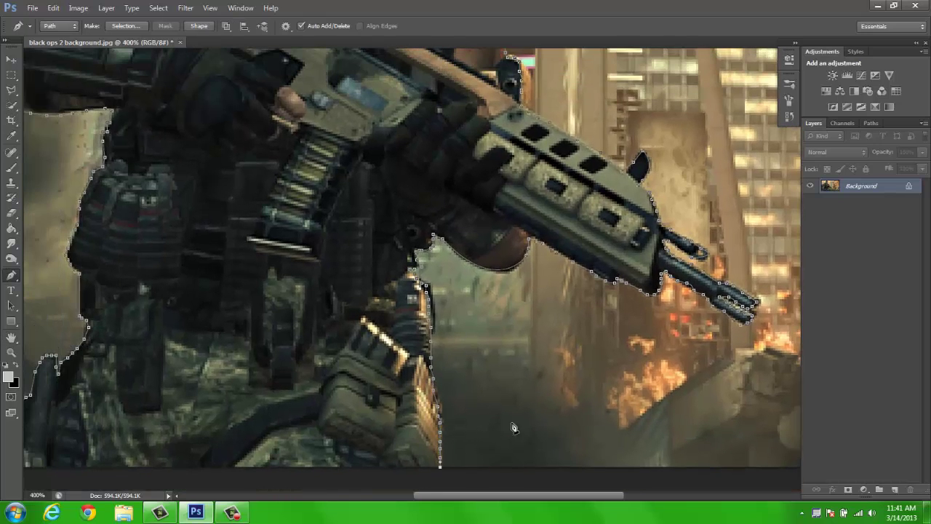
# Close the Pen path at its starting point and turn it into a selection of the soldier
pyautogui.press('space')
pyautogui.moveTo(314, 367); pyautogui.dragTo(422, 318)
pyautogui.keyDown('alt'); pyautogui.click(423, 317); pyautogui.keyUp('alt')
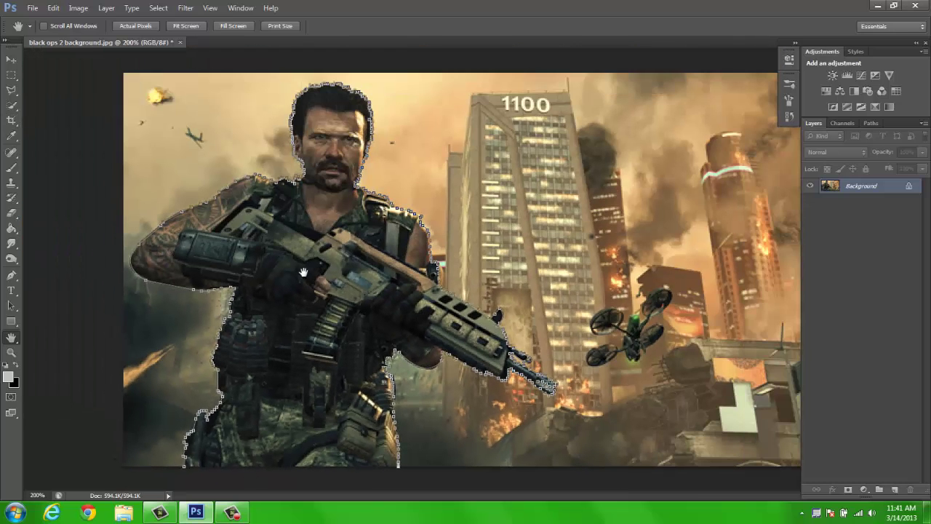
pyautogui.press('p')
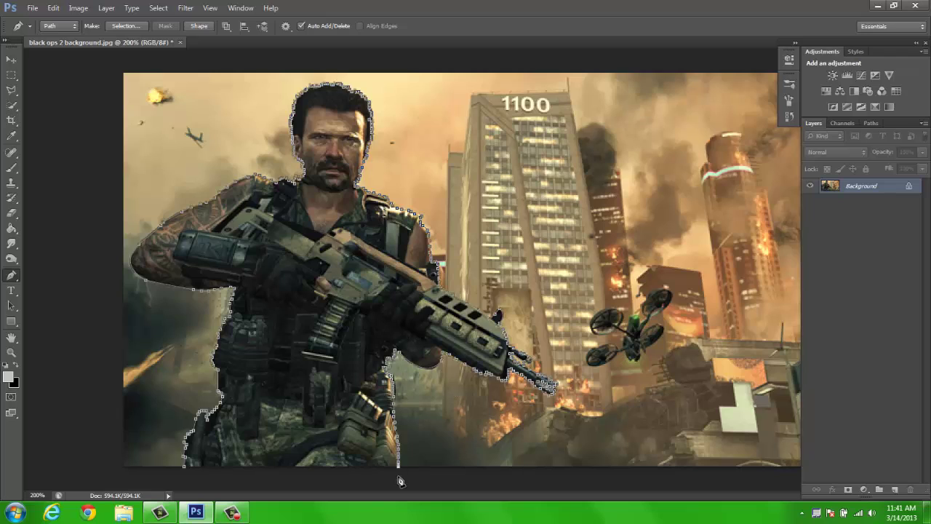
pyautogui.click(185, 468)
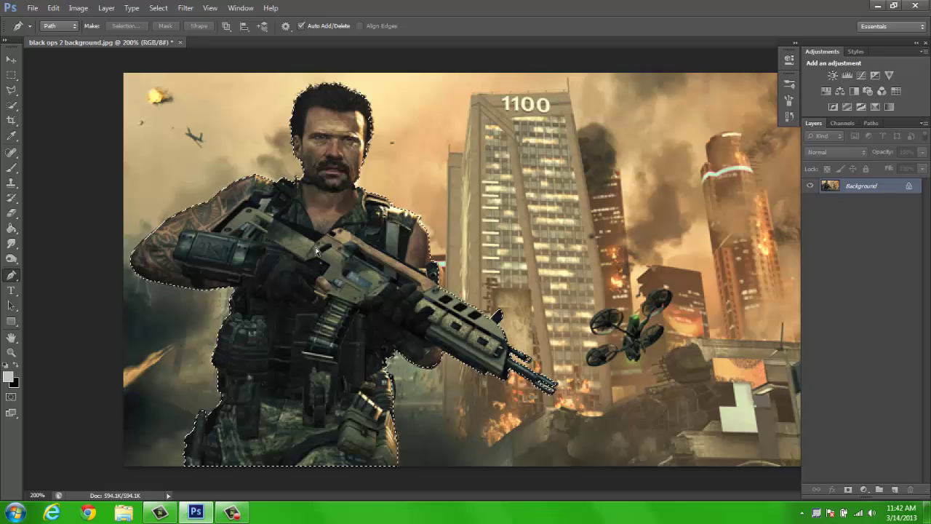
# Try to move the selected soldier across the picture and undo the move
pyautogui.hotkey('ctrl', '-')
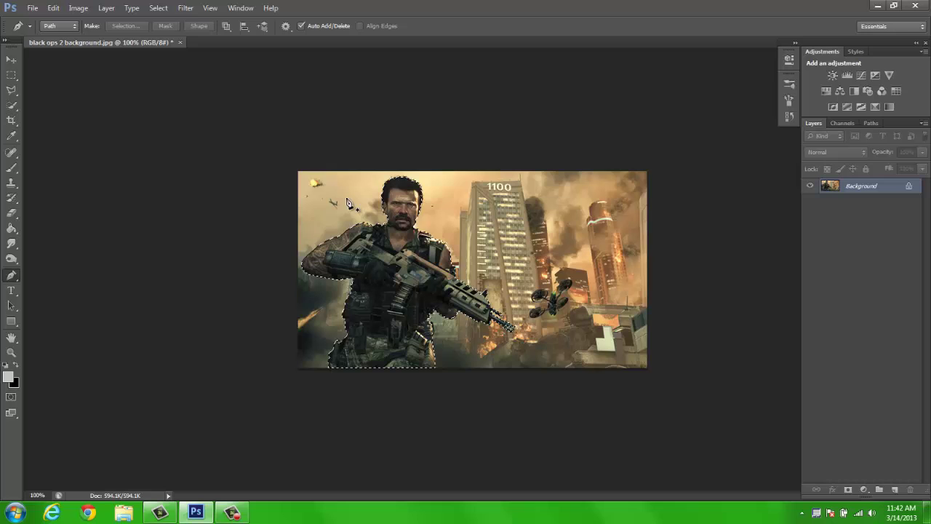
pyautogui.press('v')
pyautogui.moveTo(381, 247); pyautogui.dragTo(433, 258)
pyautogui.hotkey('ctrl', 'z')
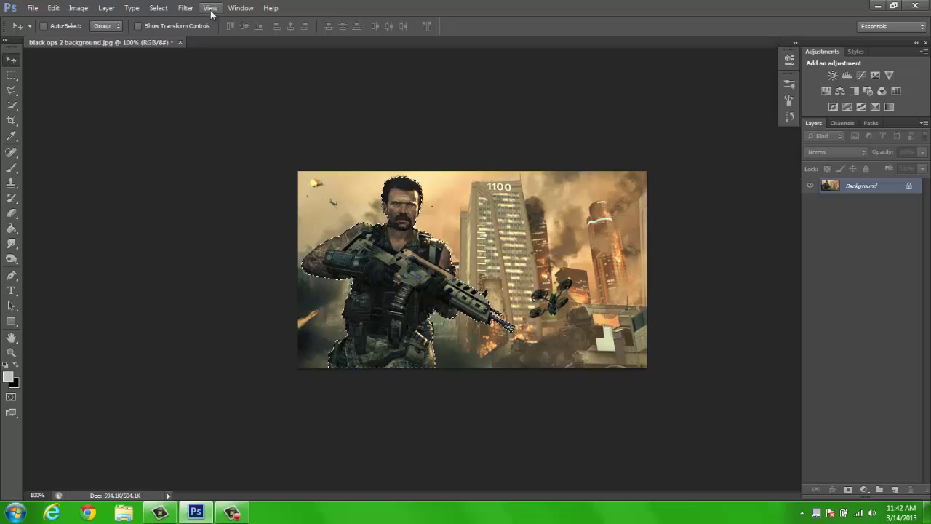
# Invert the selection to cover everything around the soldier, and dismiss the Fill dialog
pyautogui.click(185, 8)
pyautogui.moveTo(159, 8)
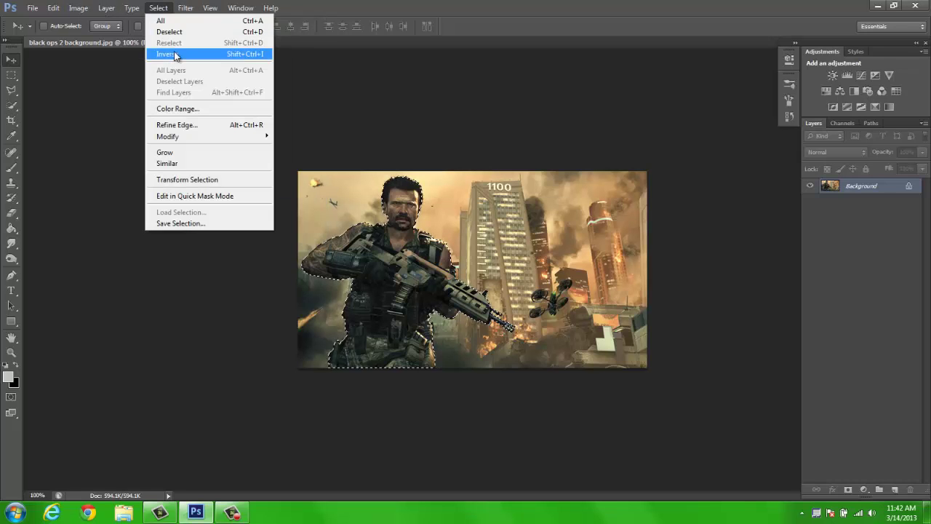
pyautogui.click(168, 53)
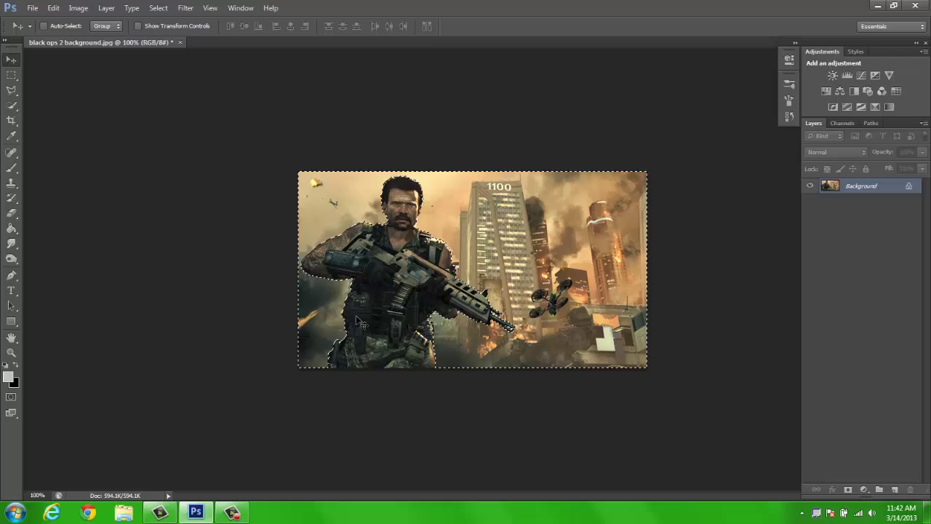
pyautogui.hotkey('shift', 'F5')
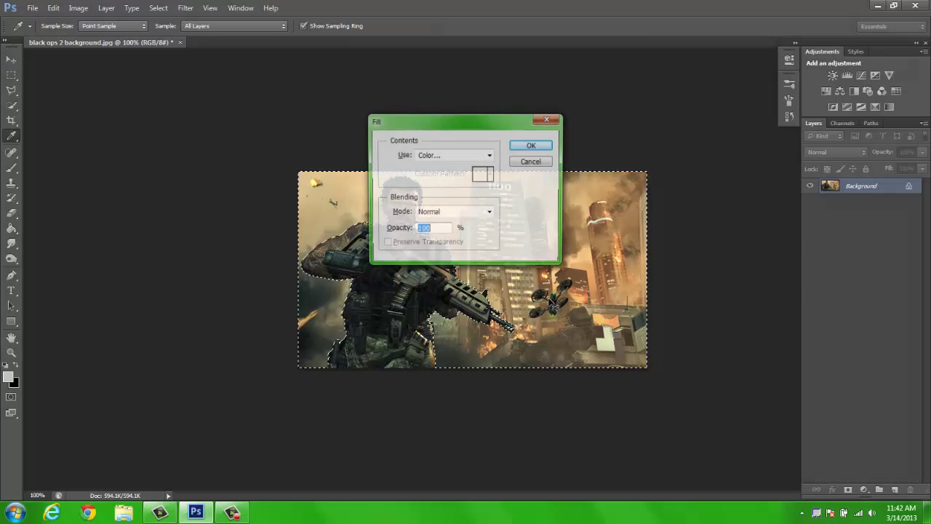
pyautogui.press('Escape')
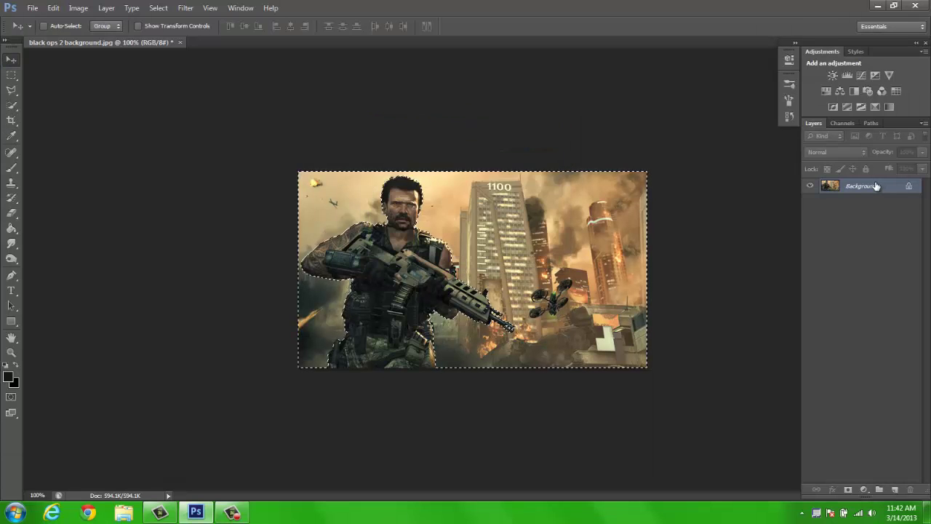
# Convert the locked Background into Layer 0, delete the selected scenery and deselect
pyautogui.doubleClick(865, 186)
pyautogui.click(573, 165)
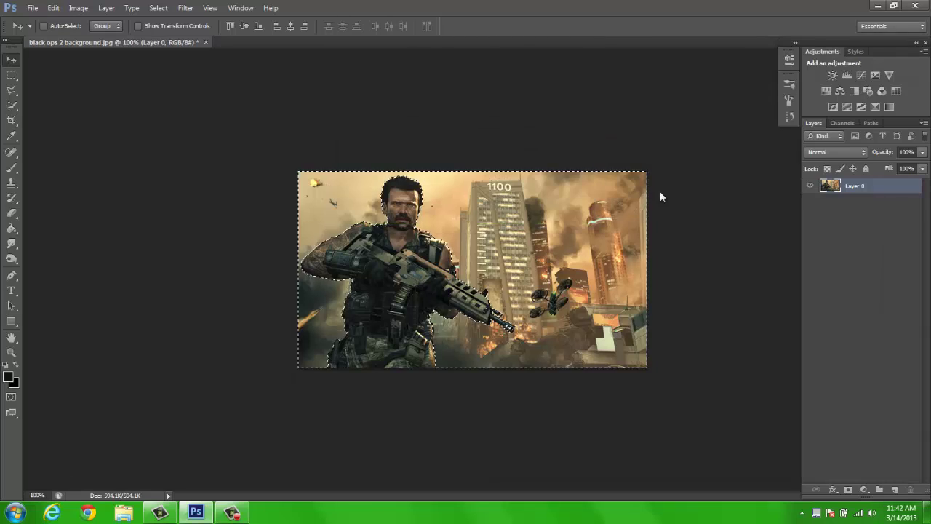
pyautogui.press('Delete')
pyautogui.hotkey('ctrl', 'd')
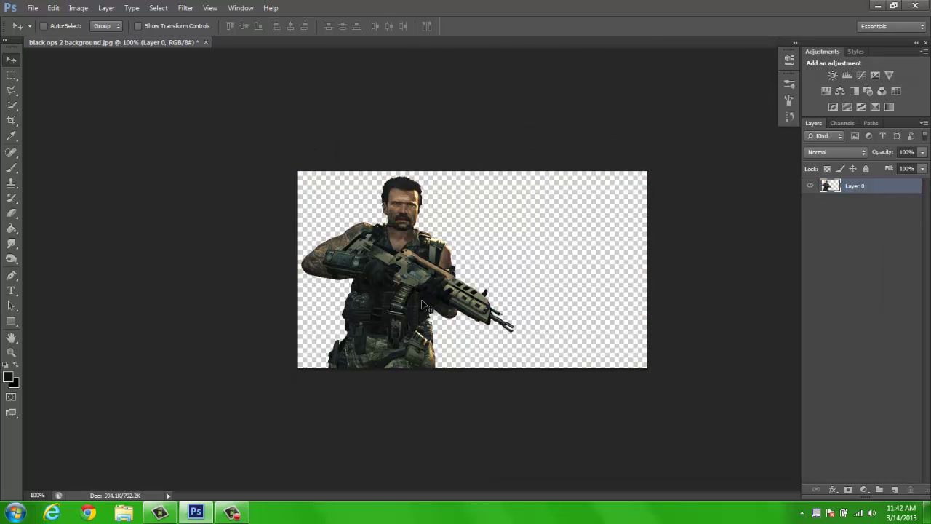
# Move the cut-out soldier aside, undo back to the full scenery and clear the selection
pyautogui.moveTo(393, 244); pyautogui.dragTo(422, 247)
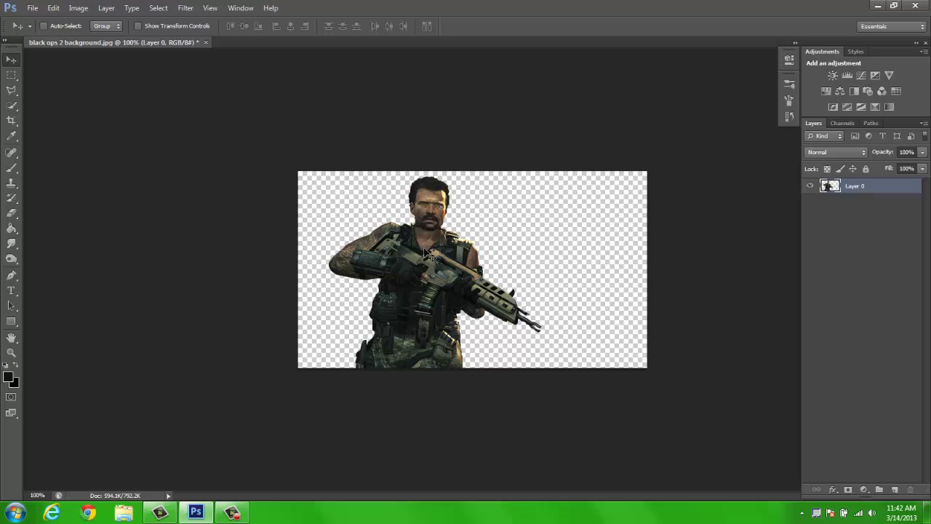
pyautogui.hotkey('ctrl', 'z')
pyautogui.hotkey('ctrl', 'alt', 'z')
pyautogui.hotkey('ctrl', 'alt', 'z')
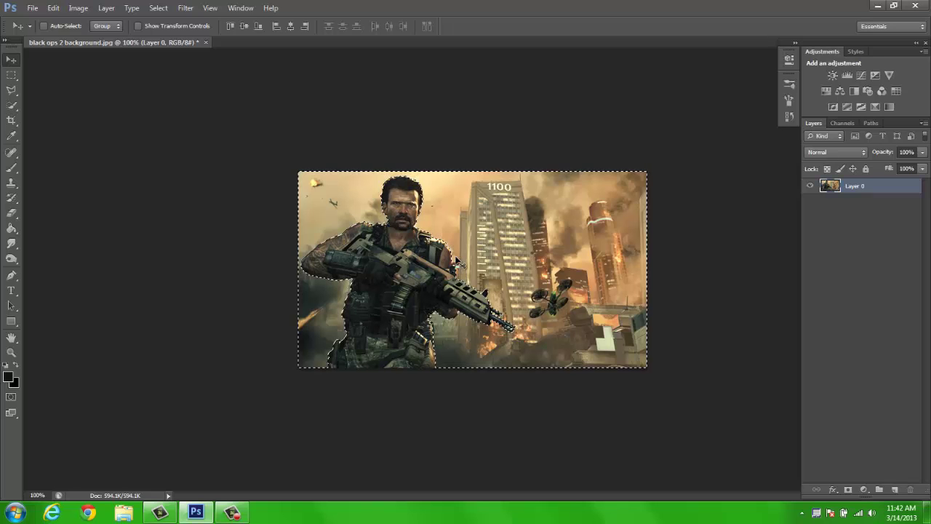
pyautogui.hotkey('ctrl', 'd')
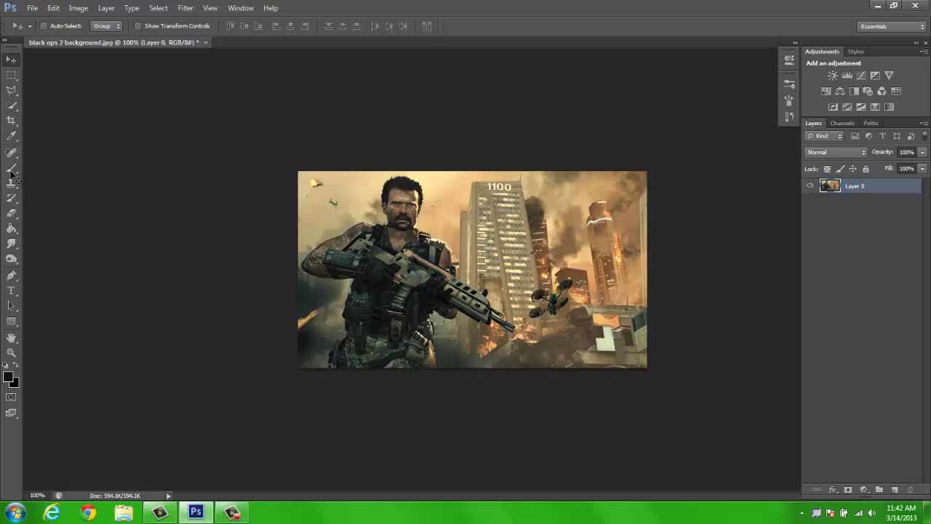
# Erase a soft patch over the tower beside the soldier with a 100 px Eraser at 30% opacity
pyautogui.press('e')
pyautogui.press('z')
pyautogui.click(401, 246)
pyautogui.click(402, 246)
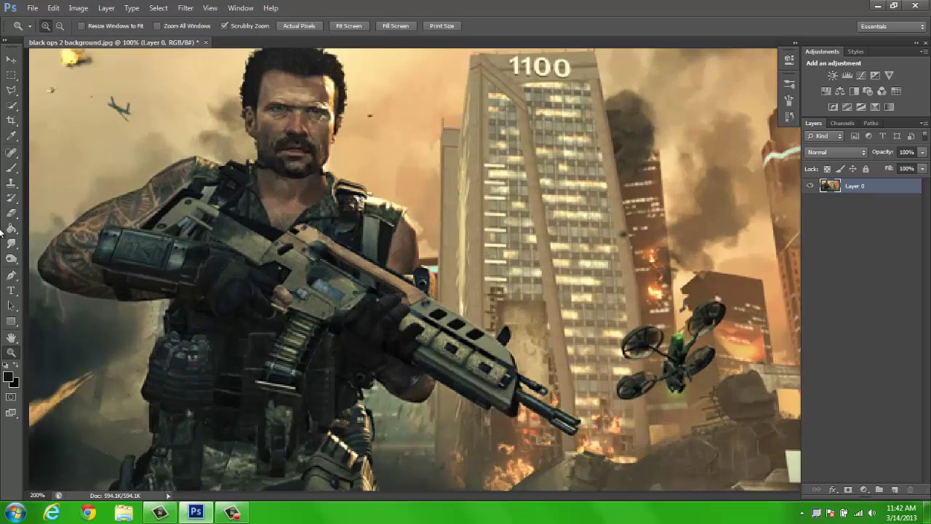
pyautogui.click(11, 215)
pyautogui.moveTo(626, 190)
pyautogui.mouseDown()
pyautogui.moveTo(649, 203)
pyautogui.moveTo(572, 189)
pyautogui.moveTo(513, 153)
pyautogui.mouseUp()
# Change the Eraser's brush preset set and choose the 13 px round brush
pyautogui.click(59, 27)
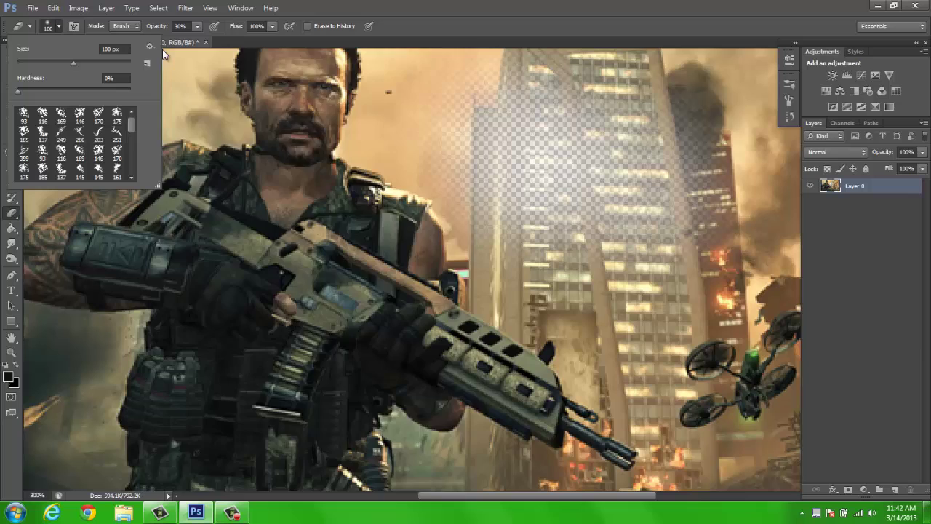
pyautogui.click(151, 47)
pyautogui.click(205, 168)
pyautogui.press('Return')
pyautogui.doubleClick(42, 113)
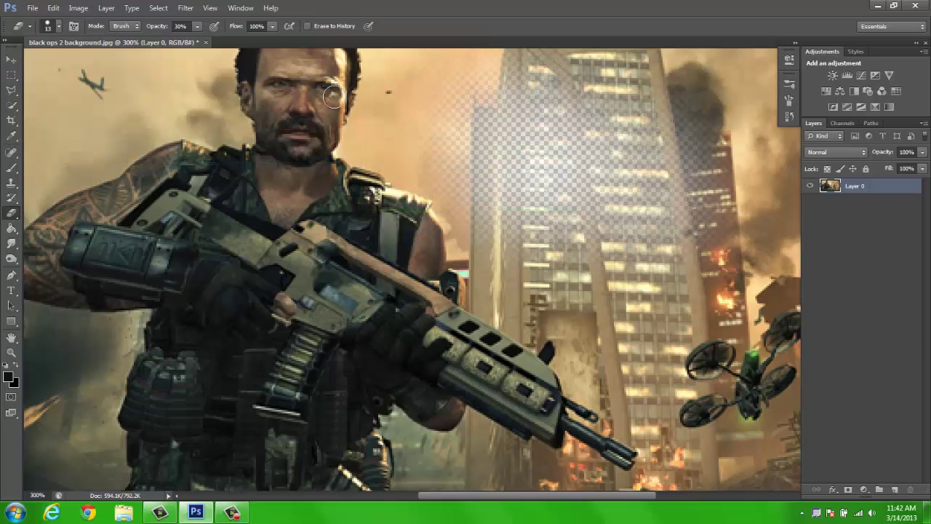
# Erase the background along the soldier's shoulder and upper arm, and undo the last few strokes
pyautogui.moveTo(374, 152)
pyautogui.mouseDown()
pyautogui.moveTo(405, 175)
pyautogui.moveTo(387, 156)
pyautogui.moveTo(446, 198)
pyautogui.moveTo(482, 281)
pyautogui.moveTo(473, 270)
pyautogui.moveTo(470, 277)
pyautogui.moveTo(493, 284)
pyautogui.moveTo(478, 296)
pyautogui.moveTo(489, 303)
pyautogui.moveTo(465, 290)
pyautogui.mouseUp()
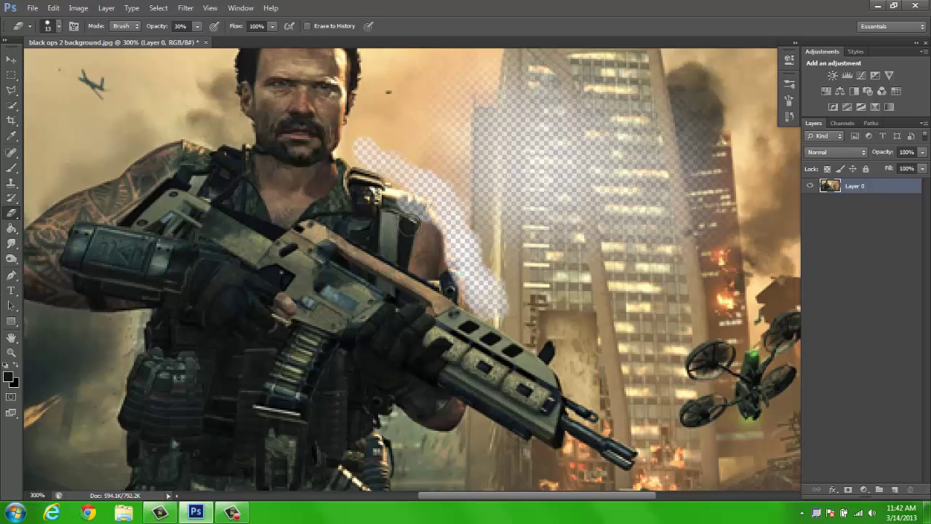
pyautogui.moveTo(409, 225); pyautogui.dragTo(544, 333)
pyautogui.hotkey('ctrl', 'alt', 'z')
pyautogui.hotkey('ctrl', 'alt', 'z')
pyautogui.hotkey('ctrl', 'alt', 'z')
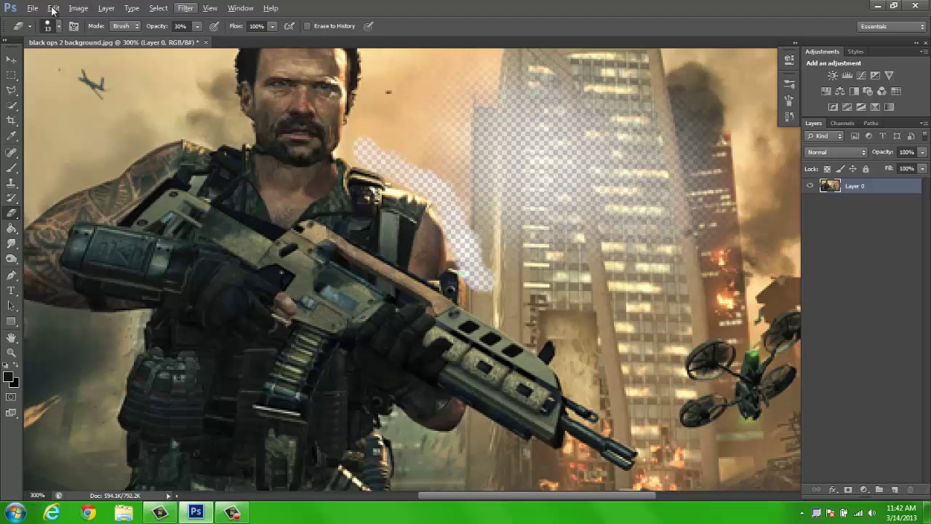
pyautogui.hotkey('ctrl', 'alt', 'z')
pyautogui.hotkey('ctrl', 'alt', 'z')
# Examine the Quick Selection and Lasso tool variants and return to the Move tool at 100% zoom
pyautogui.click(11, 106)
pyautogui.rightClick(11, 107)
pyautogui.click(11, 90)
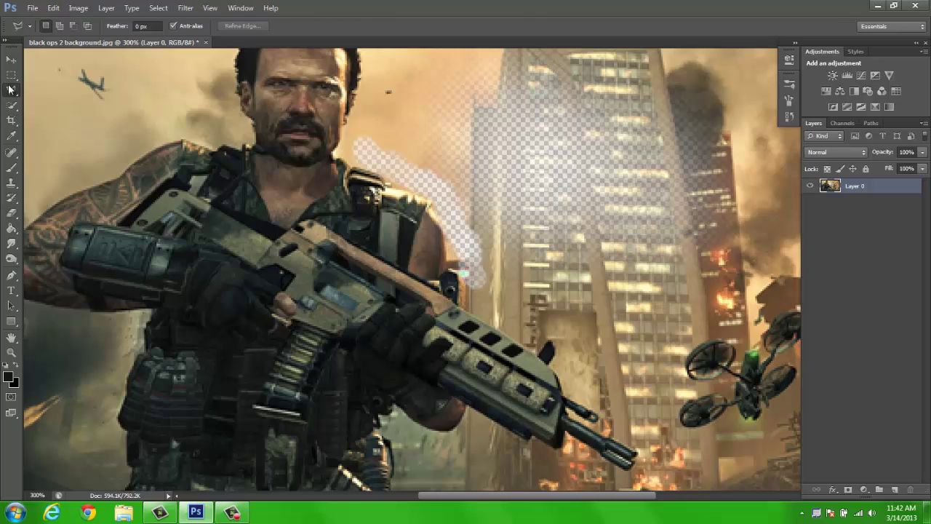
pyautogui.click(11, 89)
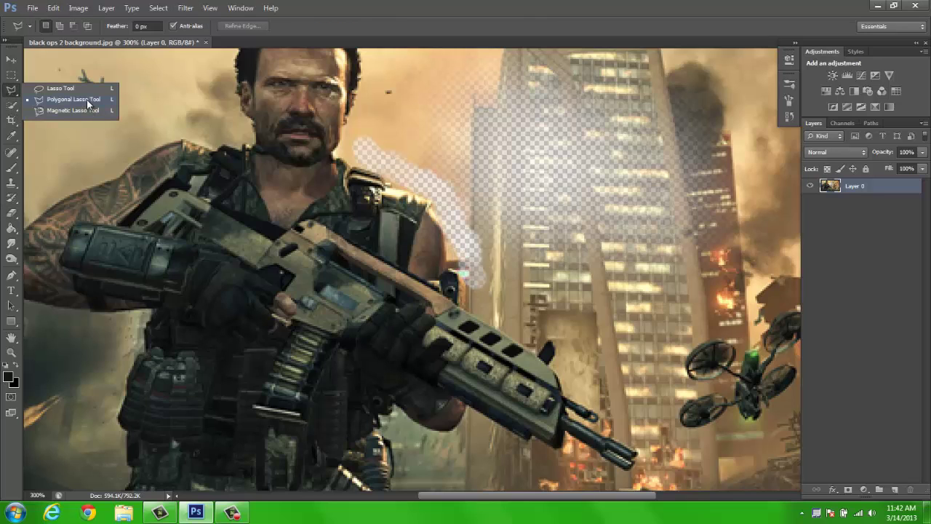
pyautogui.click(10, 59)
pyautogui.hotkey('ctrl', '-')
pyautogui.hotkey('ctrl', '-')
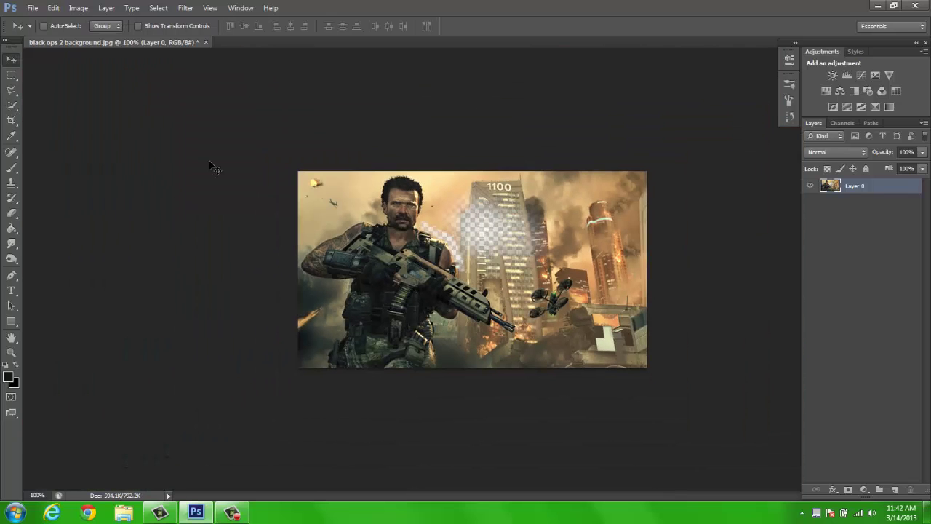